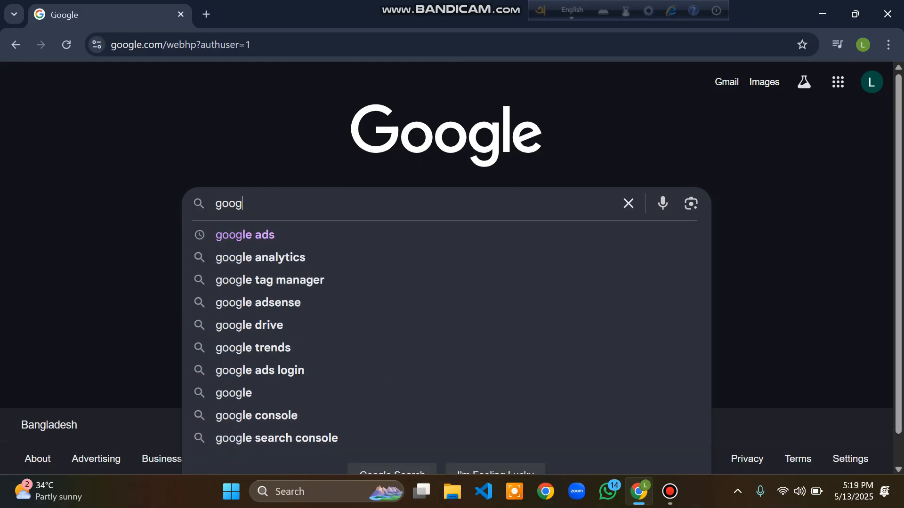
Step: Search for Google Ads, sign in, and start creating a new Google Ads account with its first campaign
key("Return")
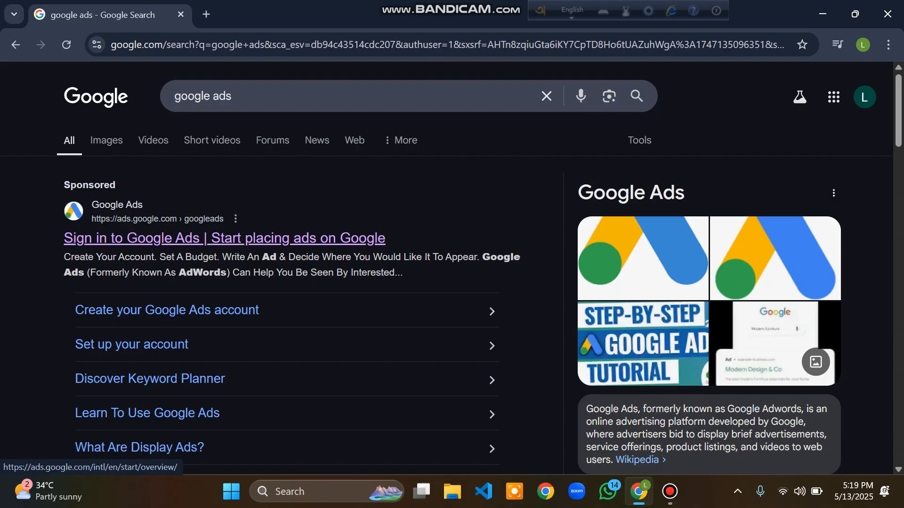
left_click(224, 238)
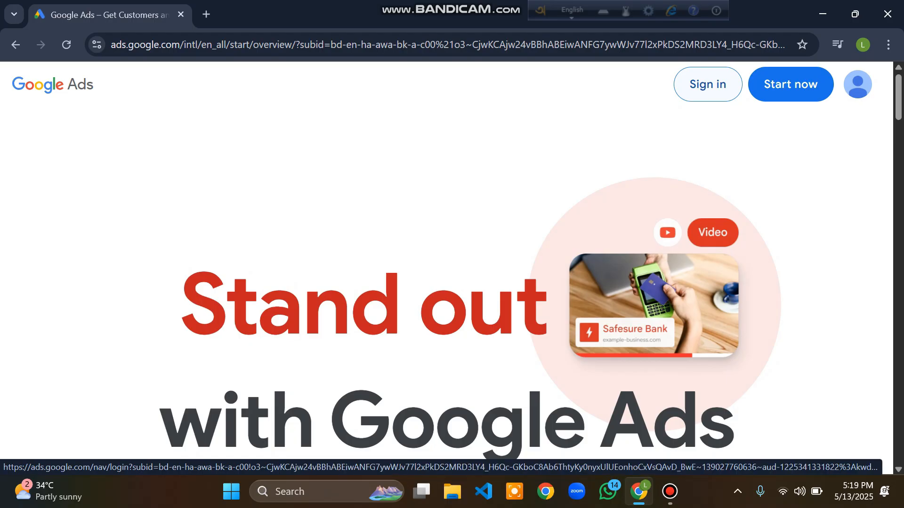
left_click(708, 84)
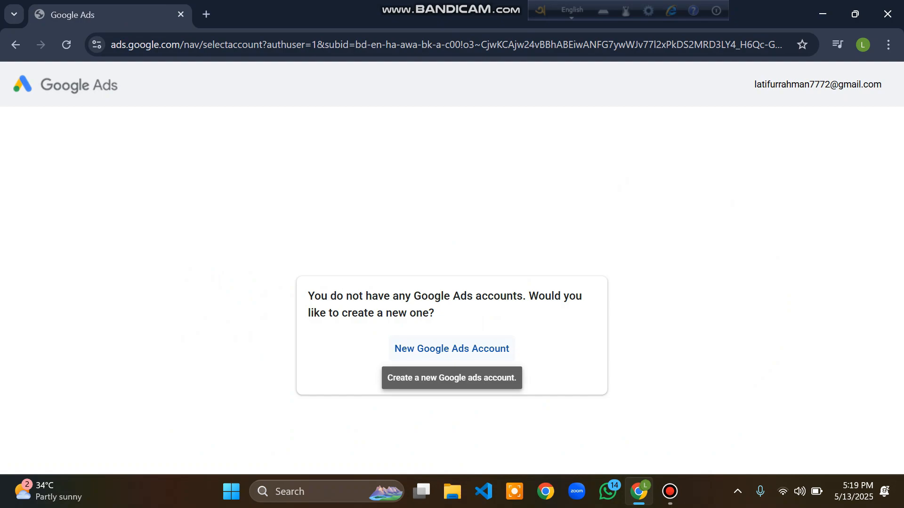
left_click(451, 348)
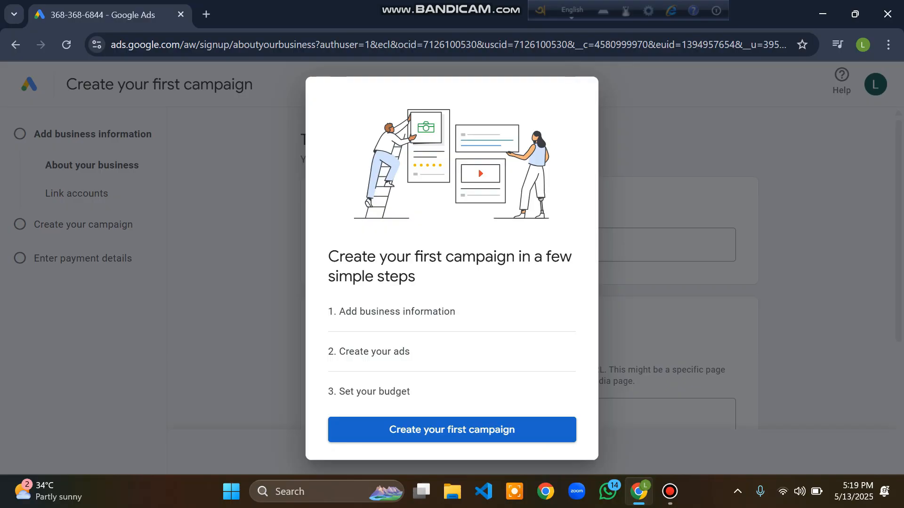
left_click(451, 430)
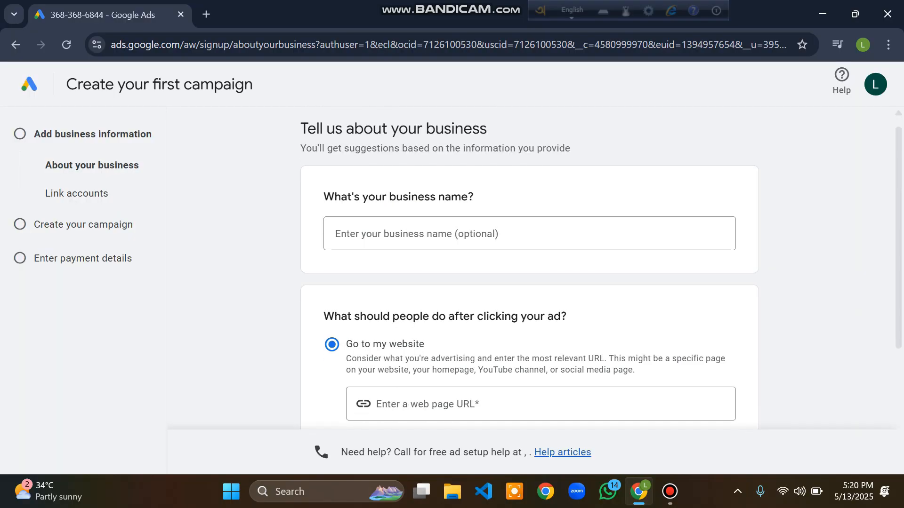
Step: Enter the business name and select the web page URL field for the ad's destination
left_click(529, 233)
type("EM")
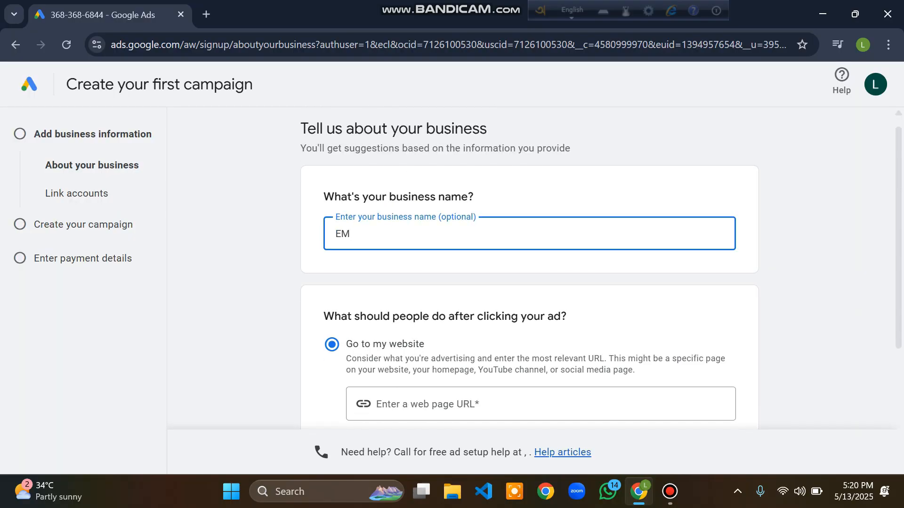
key("BackSpace")
type("mon")
scroll(529, 268, "down", 1)
left_click(529, 346)
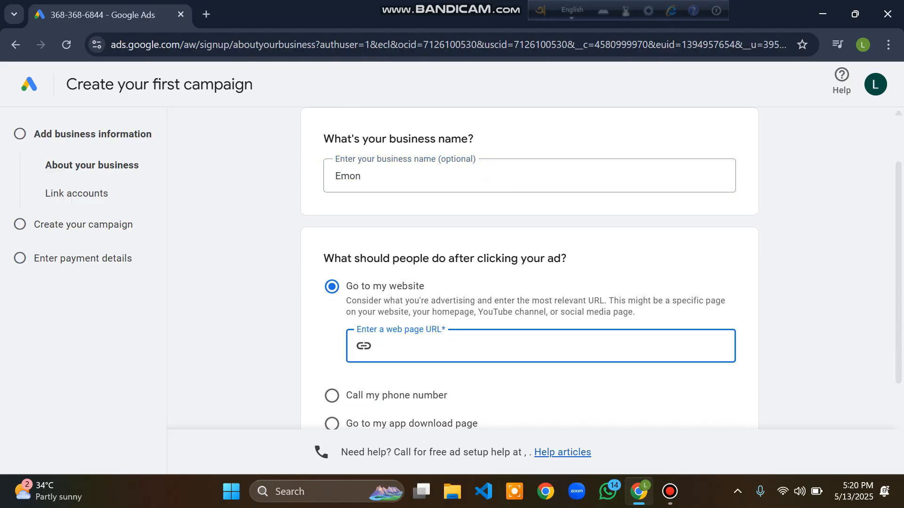
Step: Open a new browser tab, search for lereve, and open the Le Reve website from the results
left_click(206, 14)
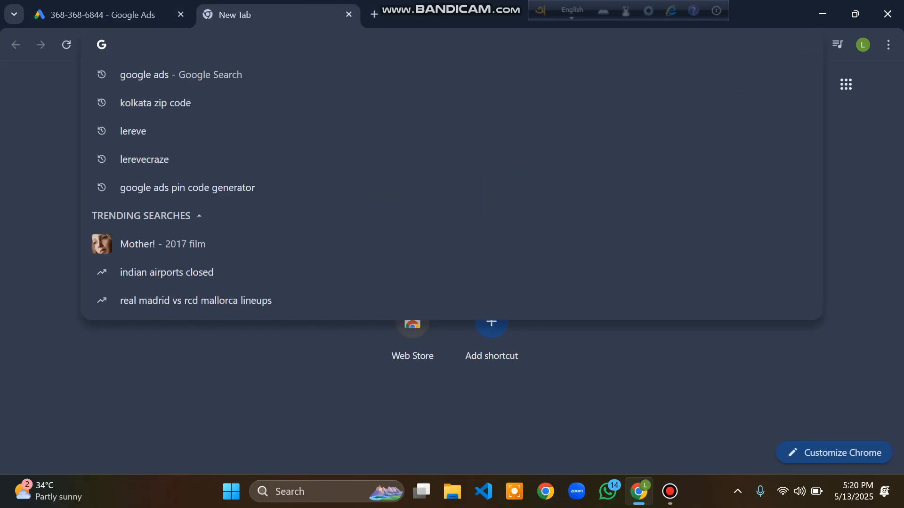
type("lereve")
key("Return")
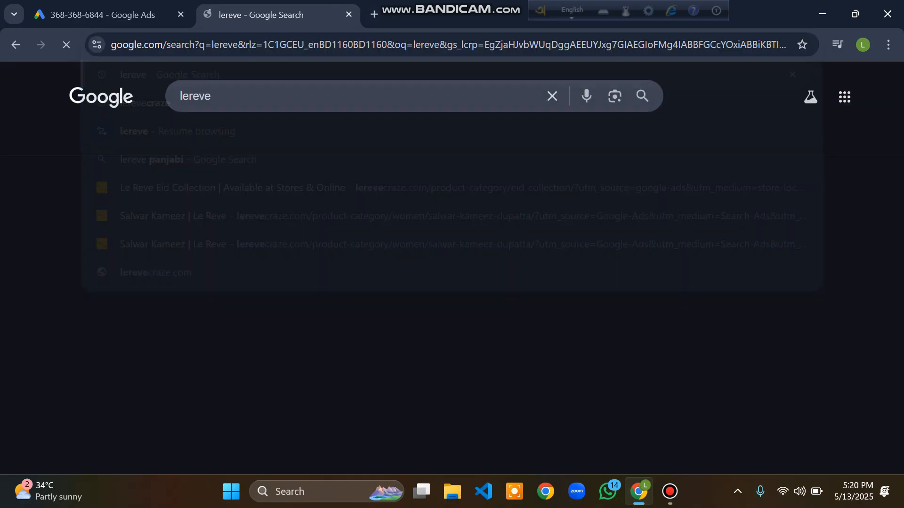
left_click(226, 238)
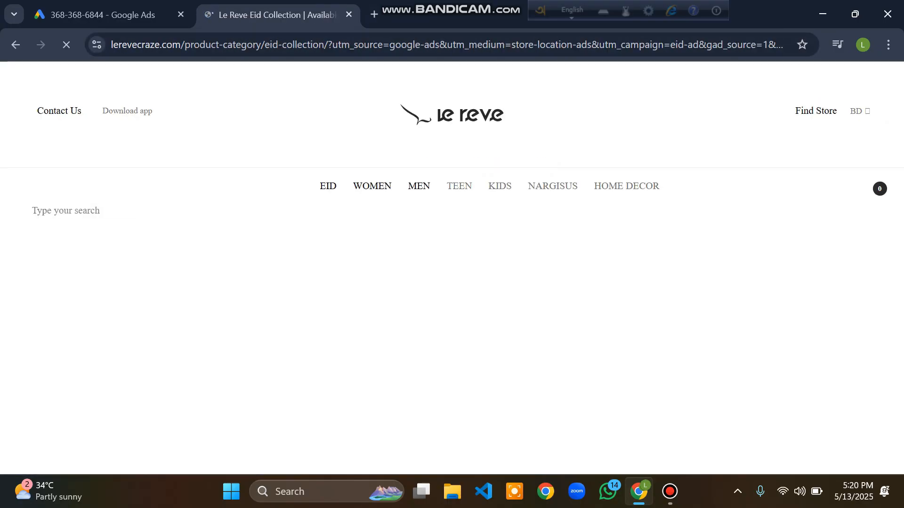
left_click_drag(236, 45, 111, 45)
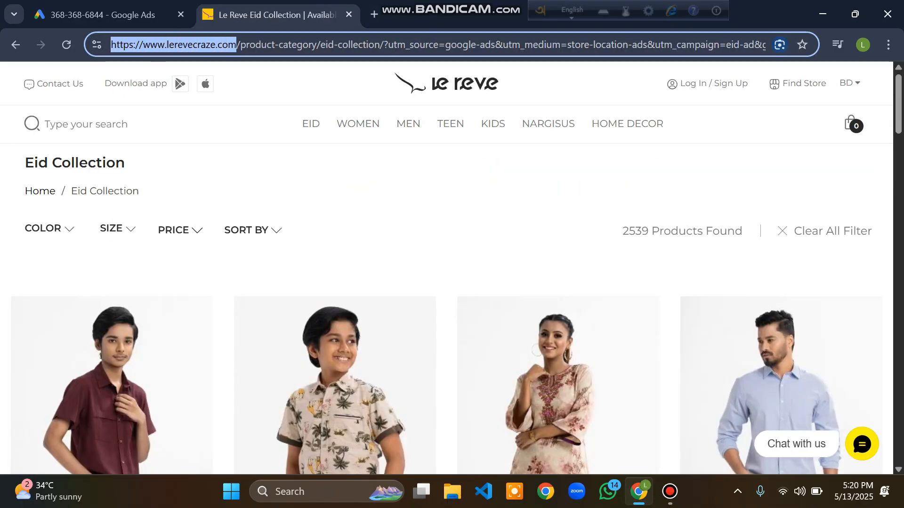
right_click(160, 45)
left_click(207, 180)
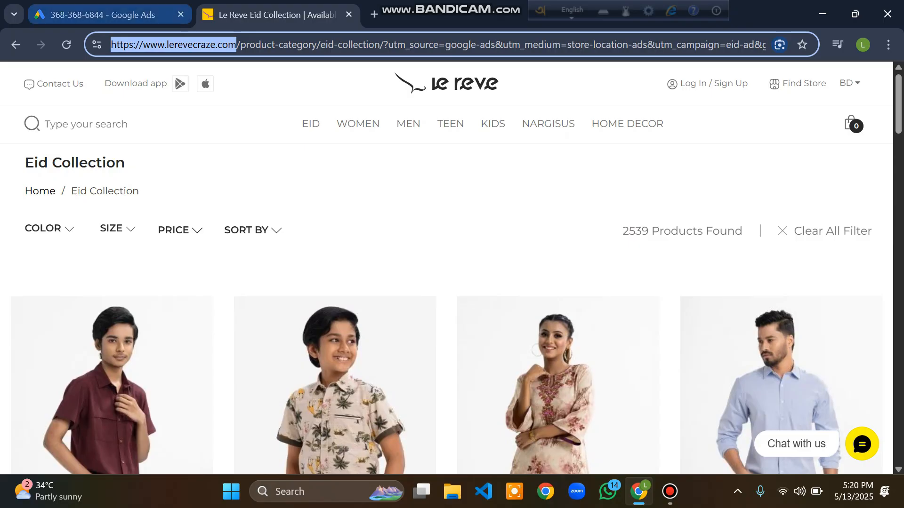
left_click(104, 15)
right_click(432, 348)
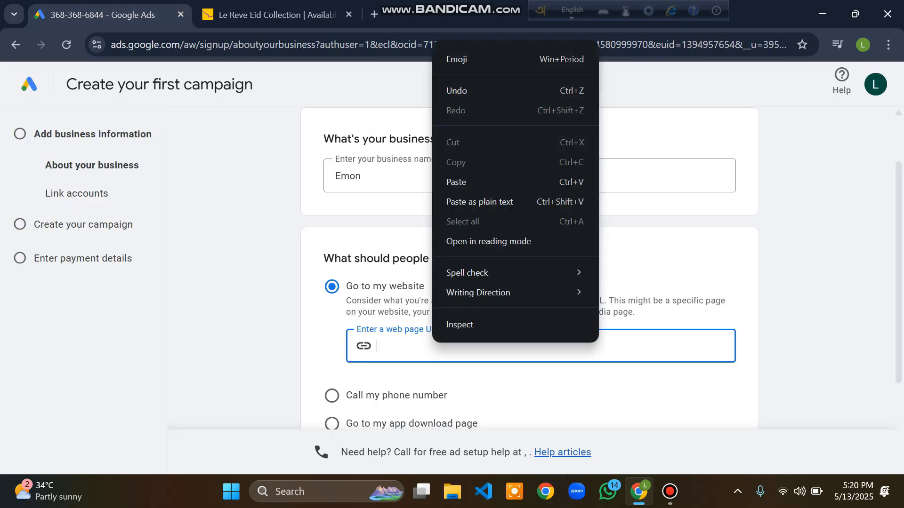
left_click(466, 182)
scroll(530, 283, "down", 3)
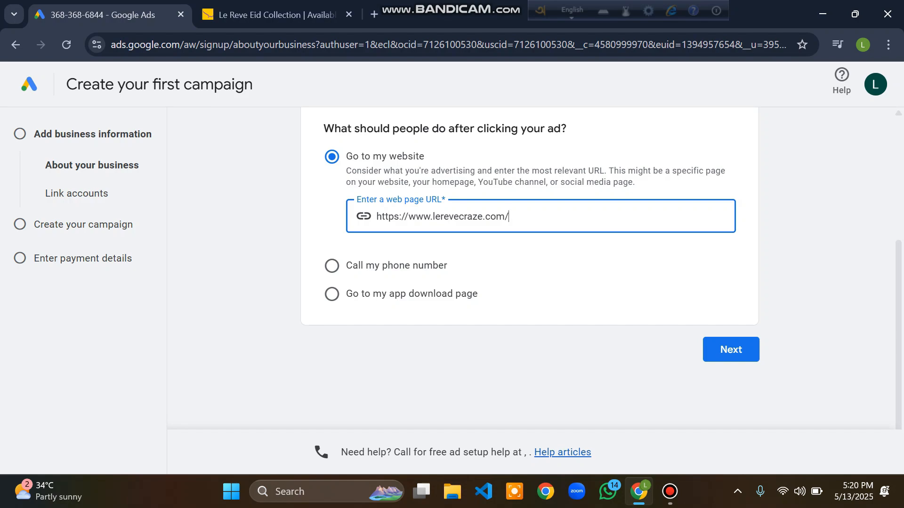
left_click(730, 349)
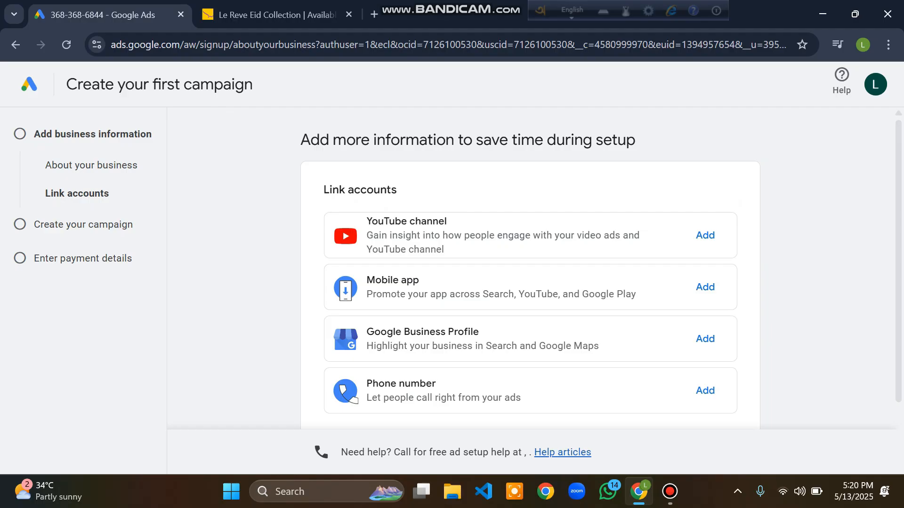
Step: Skip linking accounts and skip choosing a campaign goal
scroll(530, 268, "down", 2)
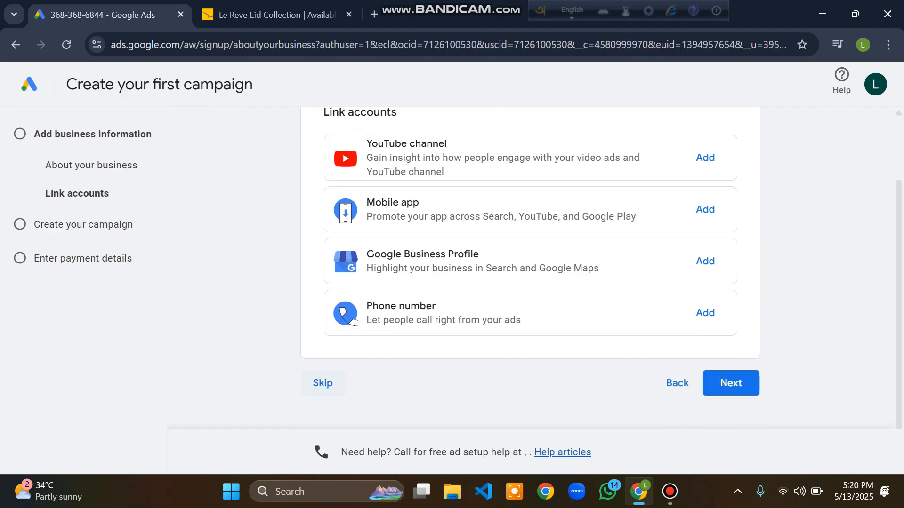
left_click(322, 383)
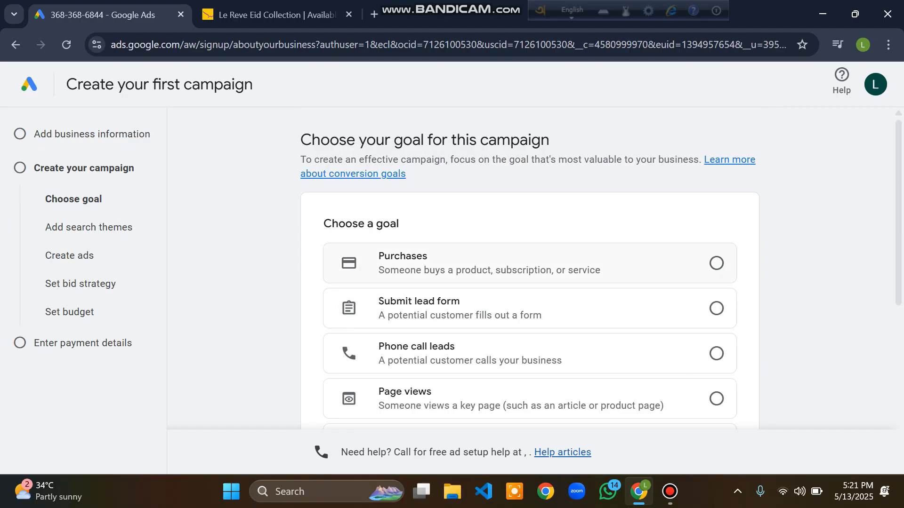
scroll(530, 268, "down", 4)
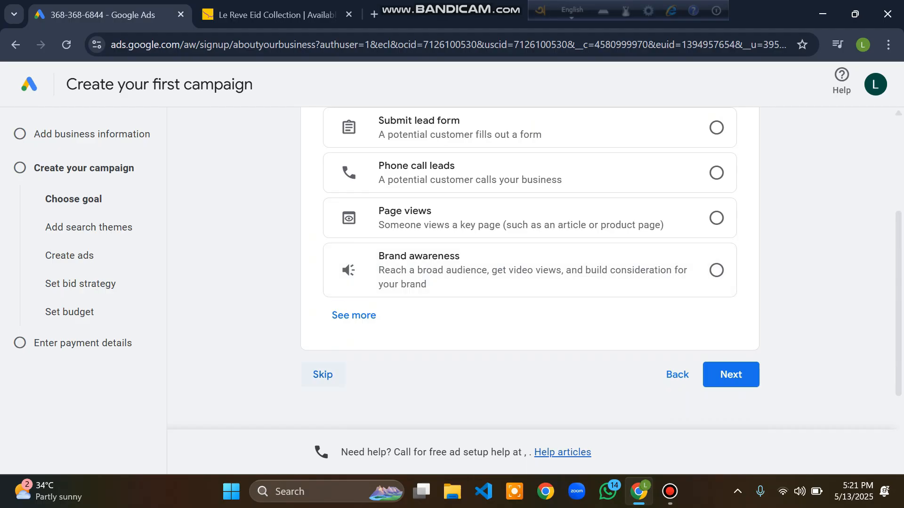
left_click(323, 374)
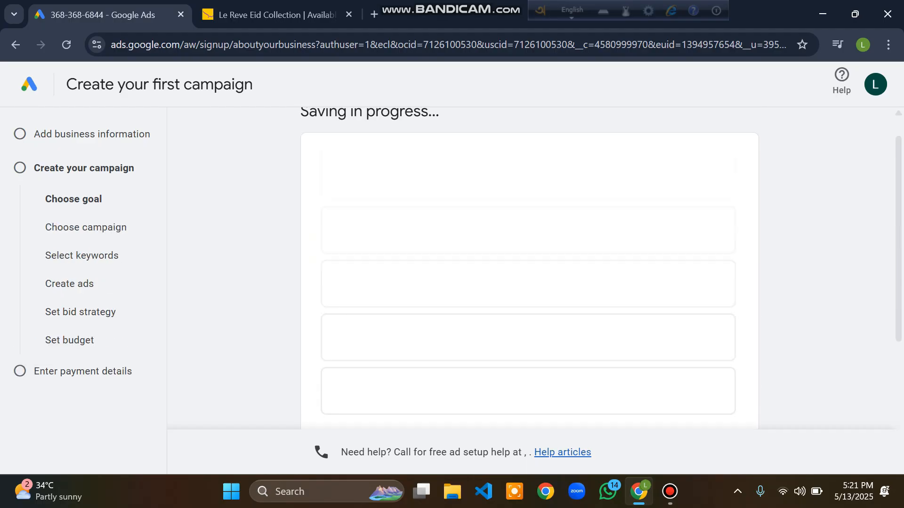
Step: Skip the campaign type selection and confirm leaving campaign creation
scroll(529, 269, "down", 2)
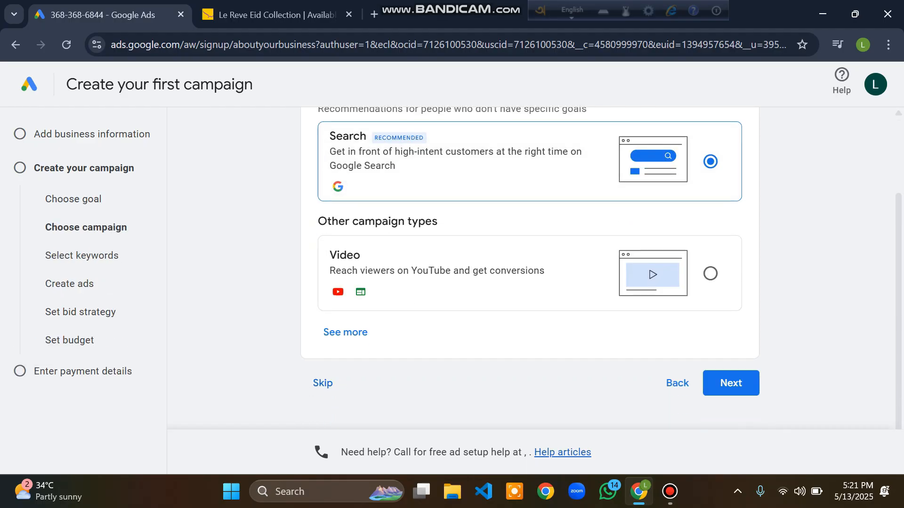
left_click(322, 383)
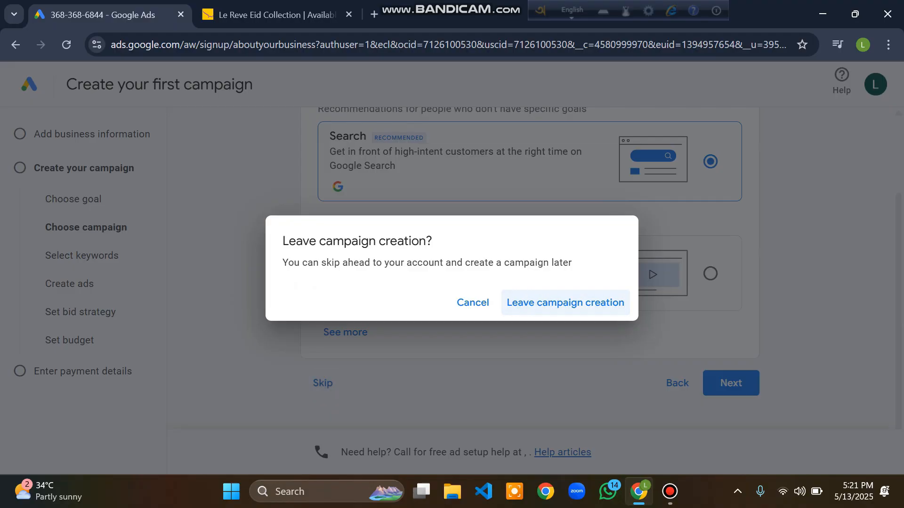
left_click(532, 302)
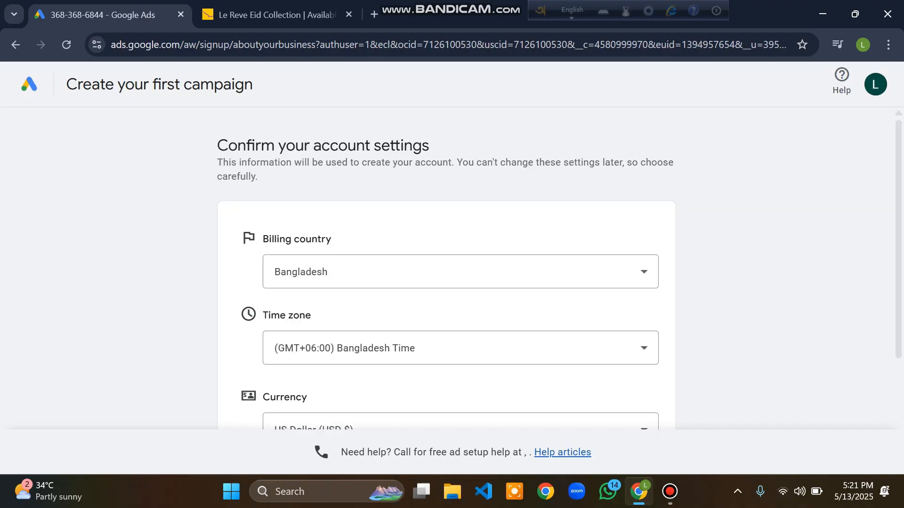
Step: Set the billing country to India
scroll(559, 268, "down", 1)
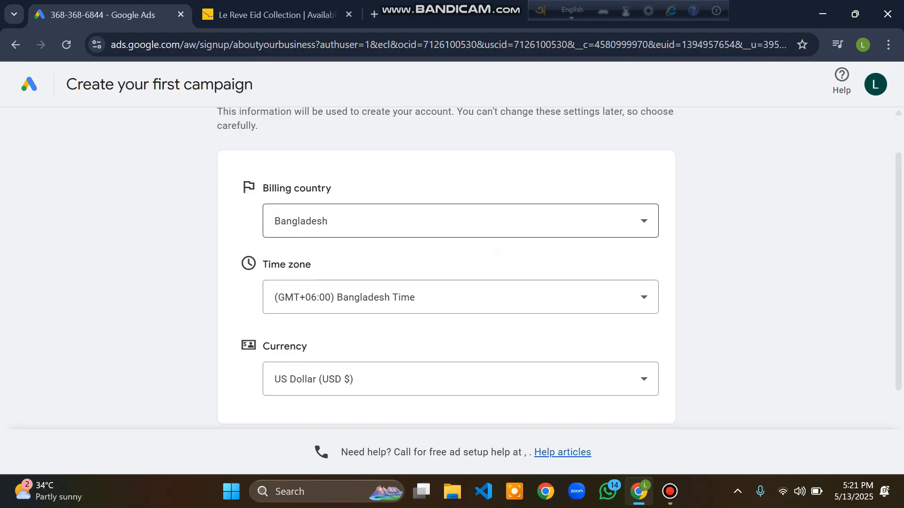
left_click(461, 221)
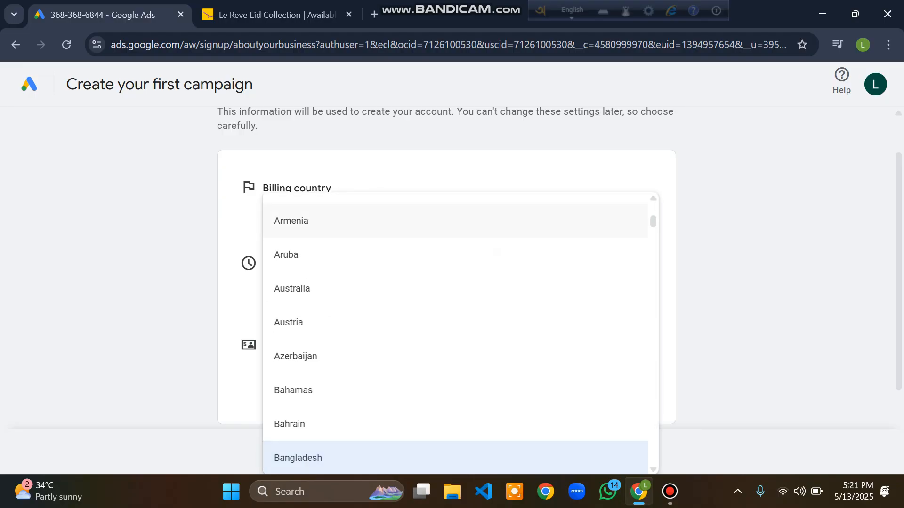
type("in")
key("Up")
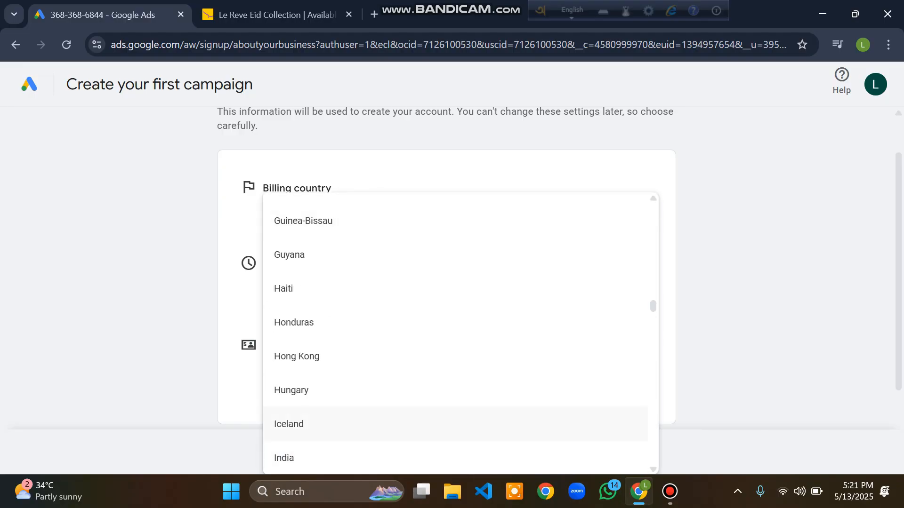
key("Return")
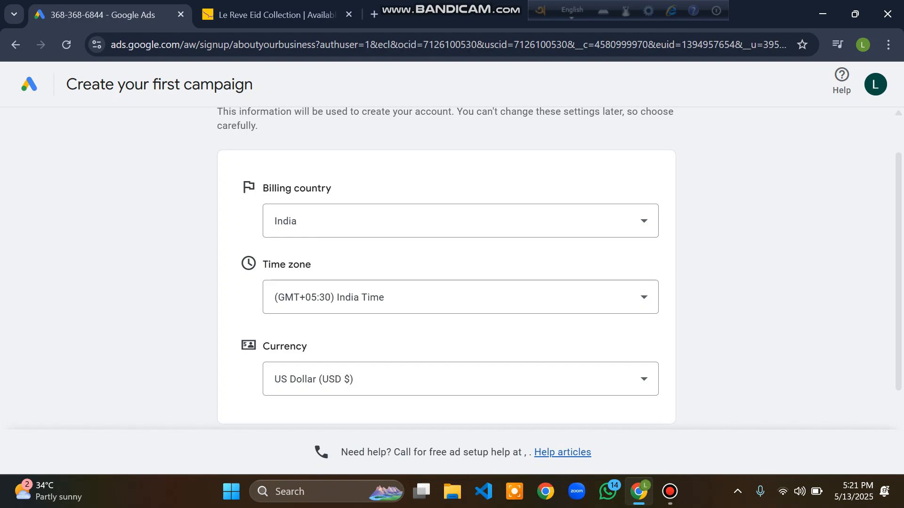
Step: Set the account currency to Indian Rupee (INR ₹)
key("Tab")
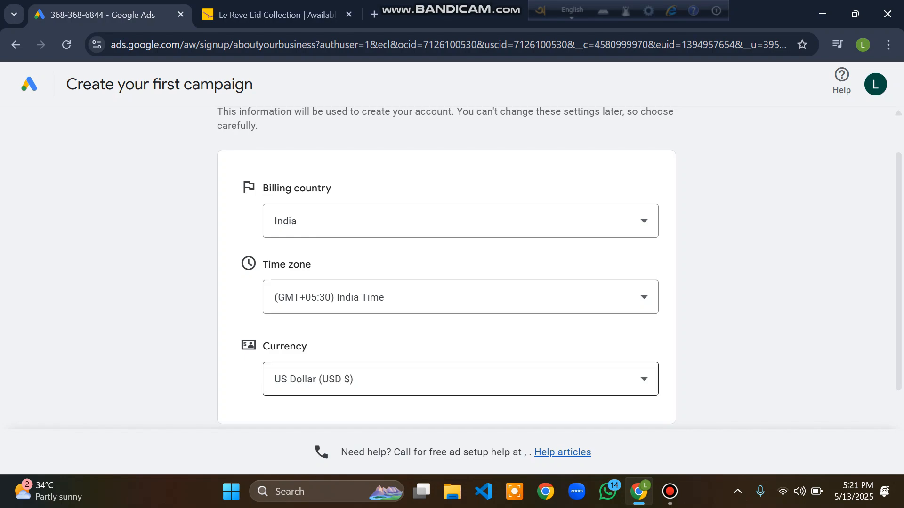
key("Return")
type("indi")
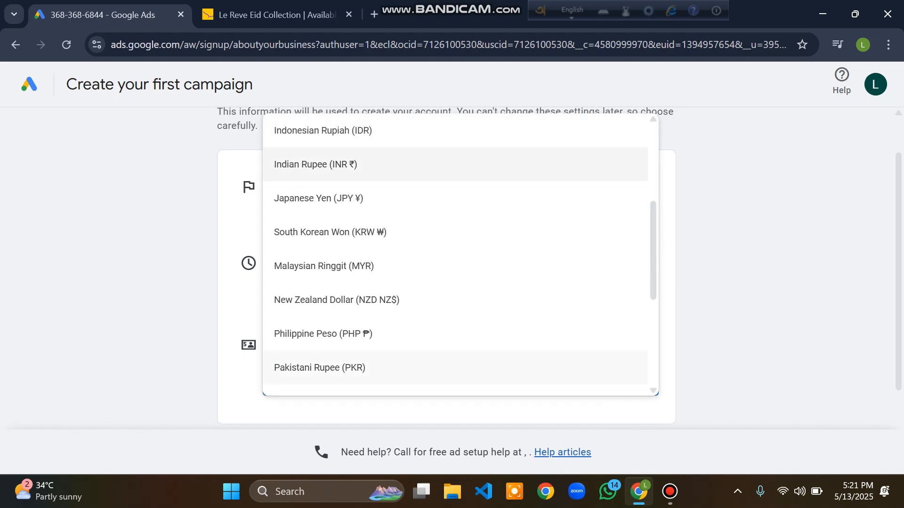
key("Down")
key("Return")
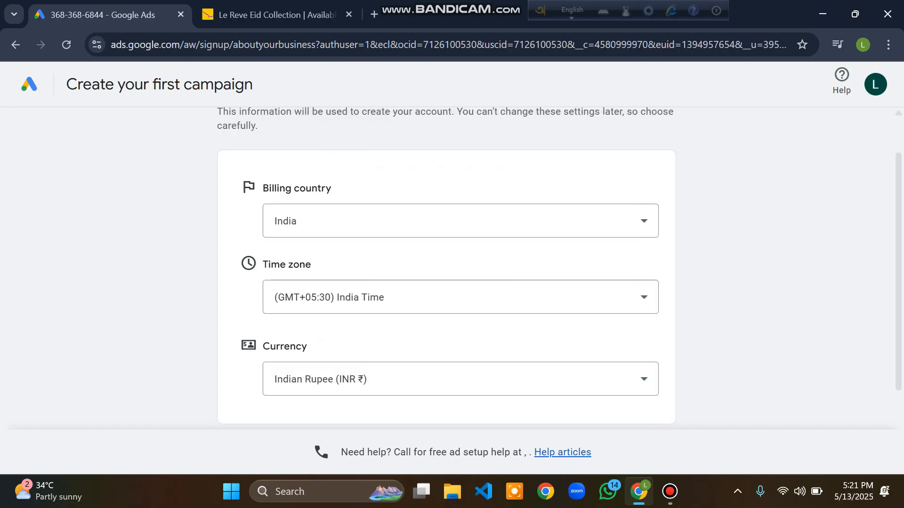
Step: Start creating a new Organization payments profile and fill in the organization name Skillupper
scroll(452, 236, "down", 2)
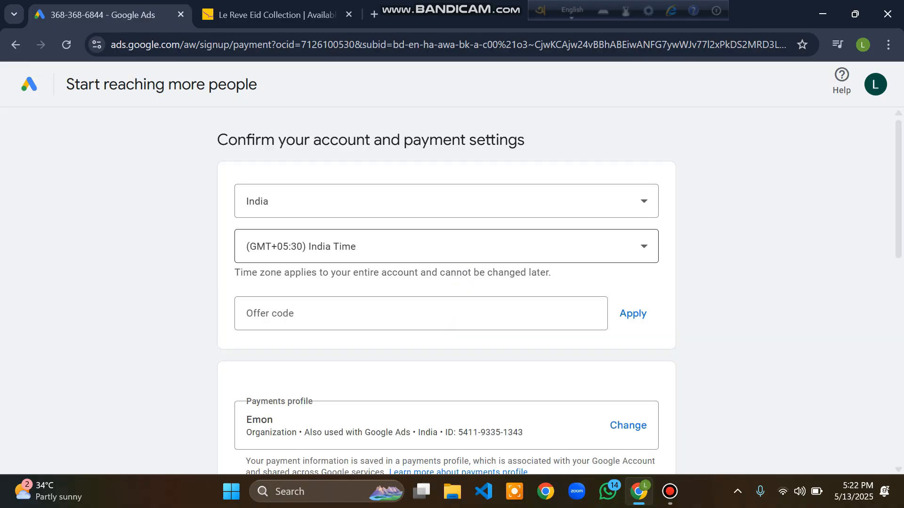
scroll(446, 249, "down", 1)
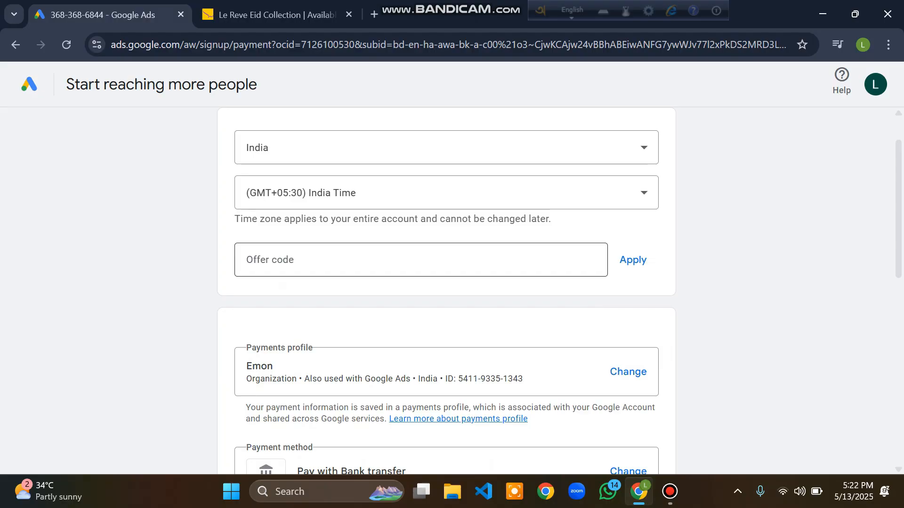
scroll(446, 292, "down", 2)
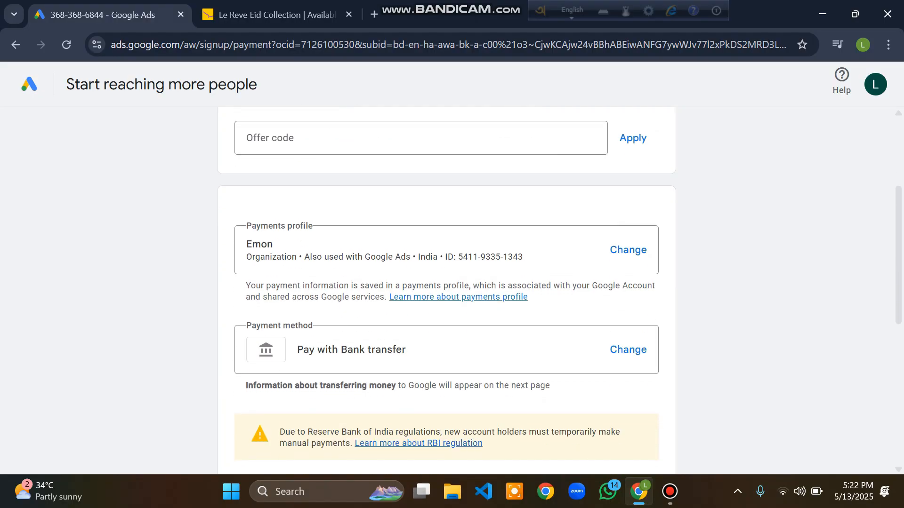
left_click(628, 250)
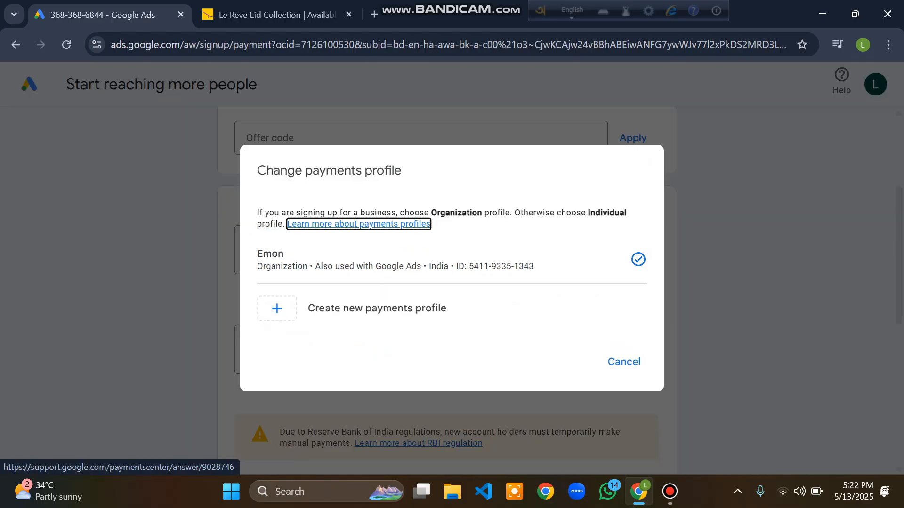
left_click(377, 308)
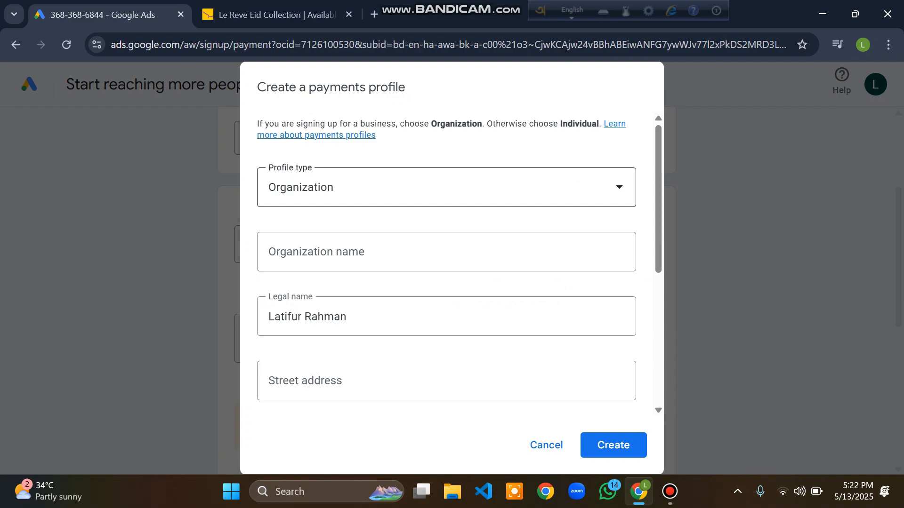
left_click(283, 253)
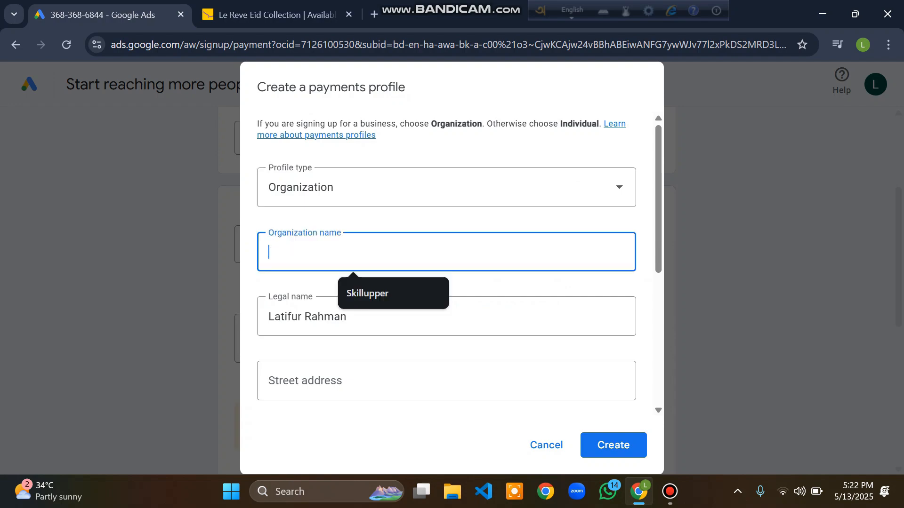
key("Down")
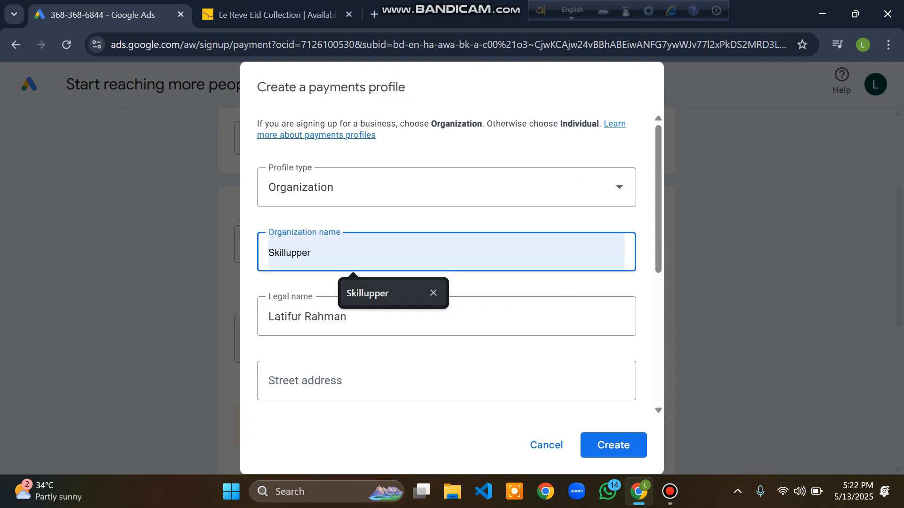
key("Return")
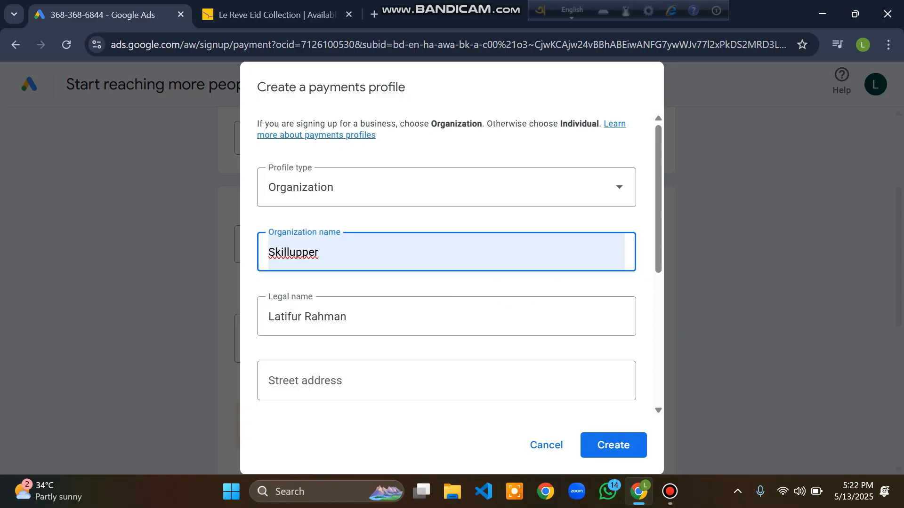
Step: Enter the organization's street address and city in the new payments profile
scroll(446, 264, "down", 1)
left_click(311, 300)
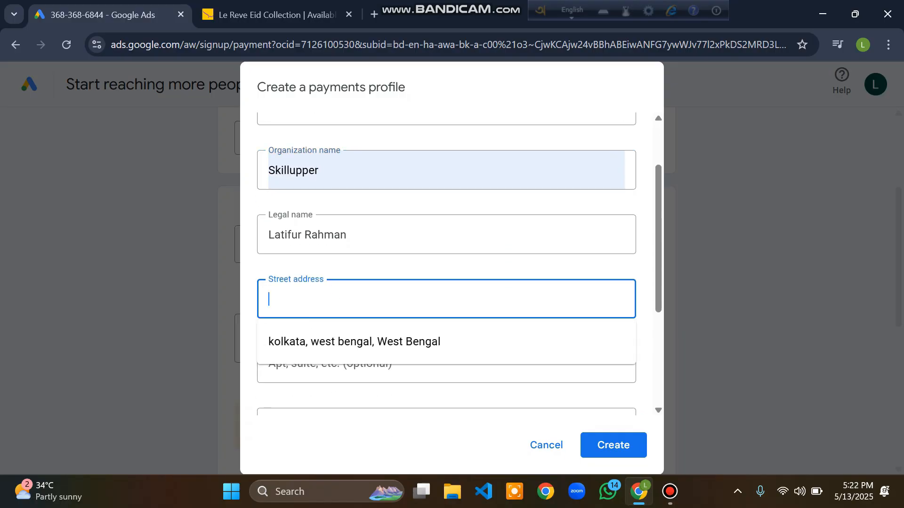
type("kolkata")
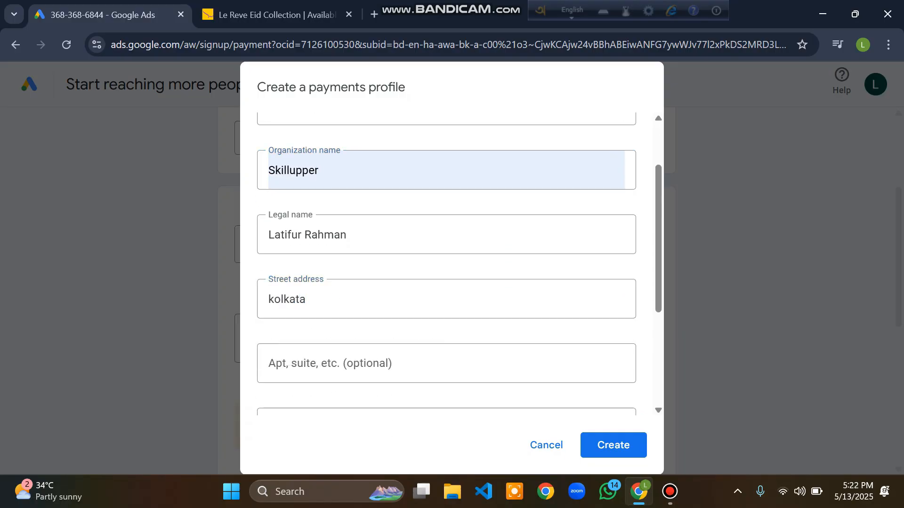
scroll(446, 263, "down", 2)
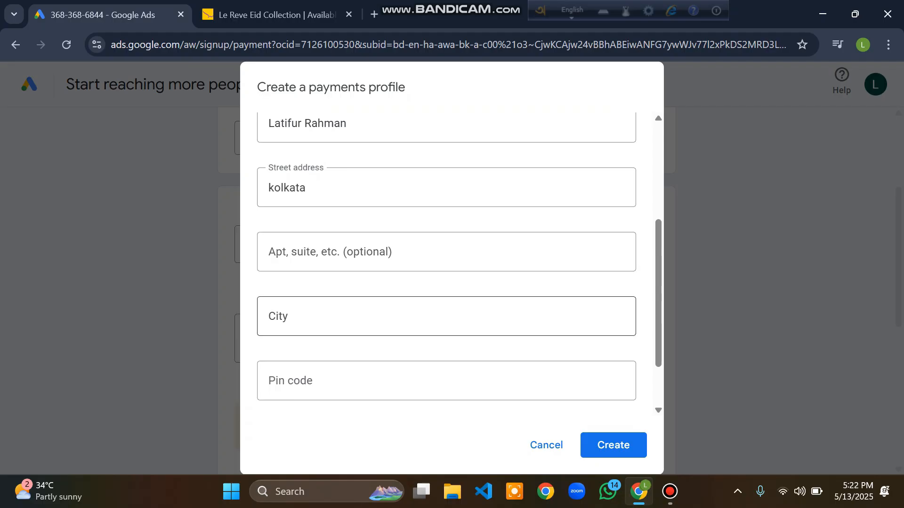
left_click(281, 316)
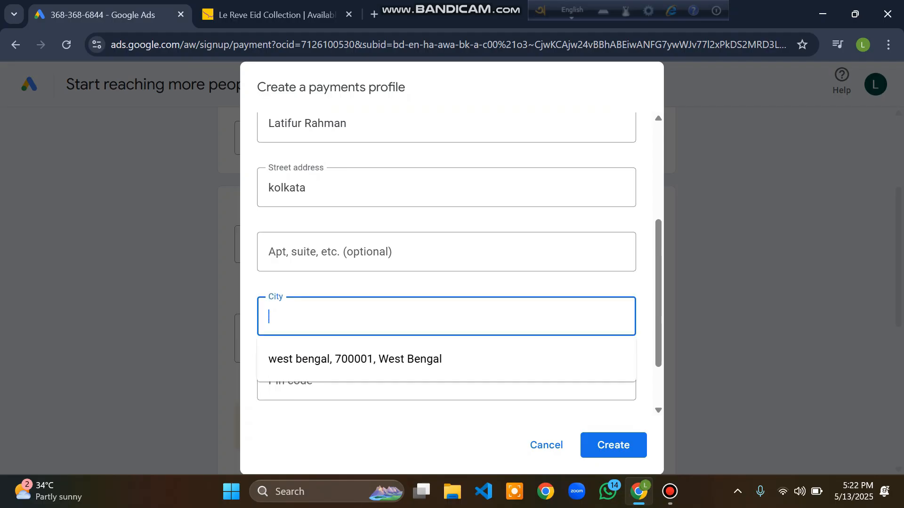
type("west bengal")
scroll(446, 264, "down", 1)
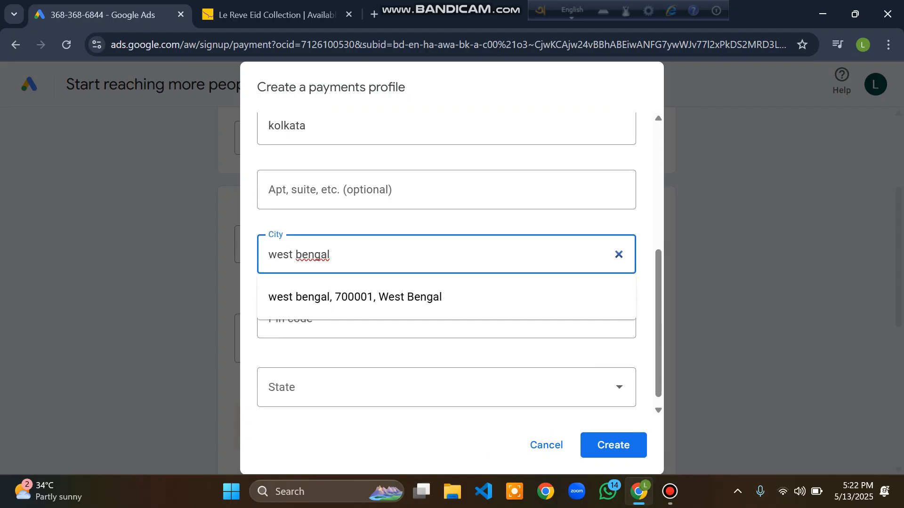
left_click(446, 221)
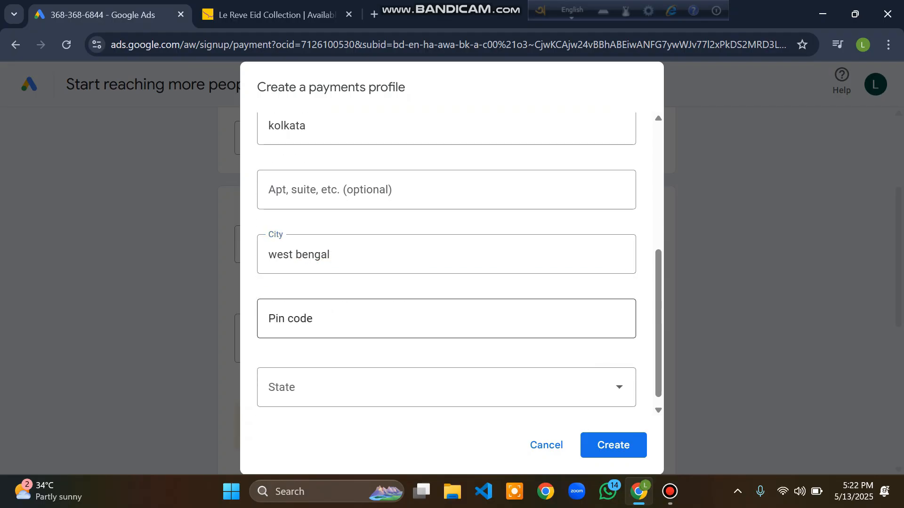
left_click(332, 315)
Step: Open a new tab and search Google for kolkata zip code
left_click(375, 14)
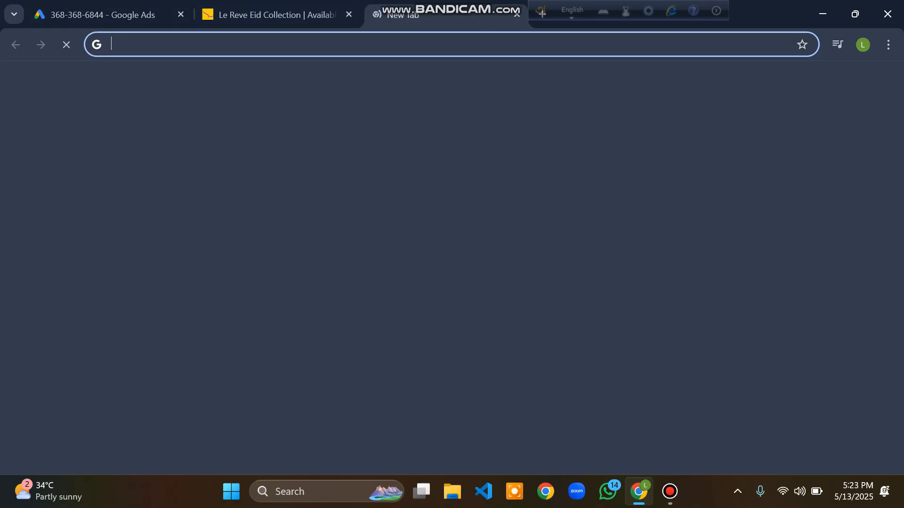
left_click(451, 44)
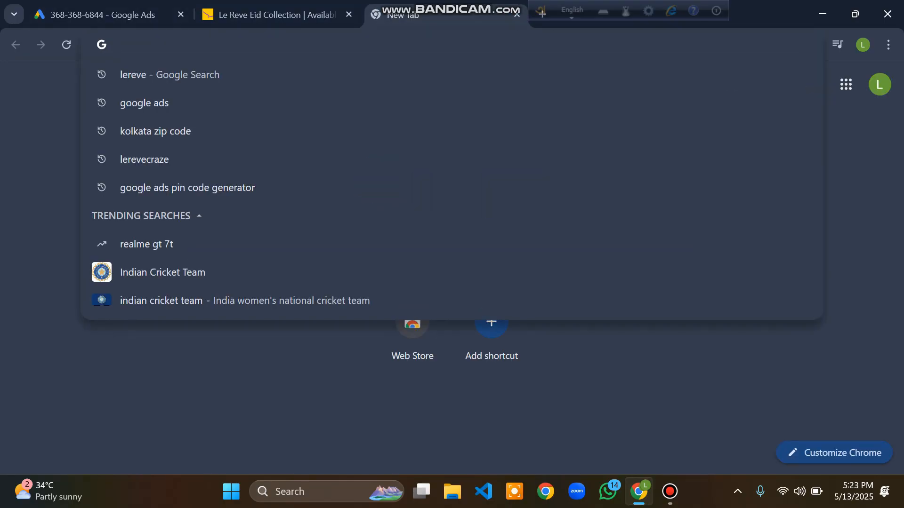
type("kolkata")
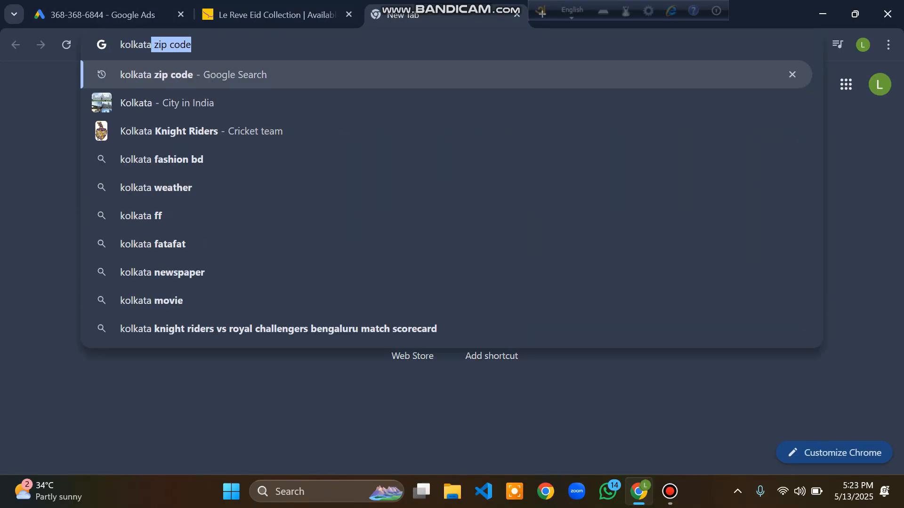
type(" zip co")
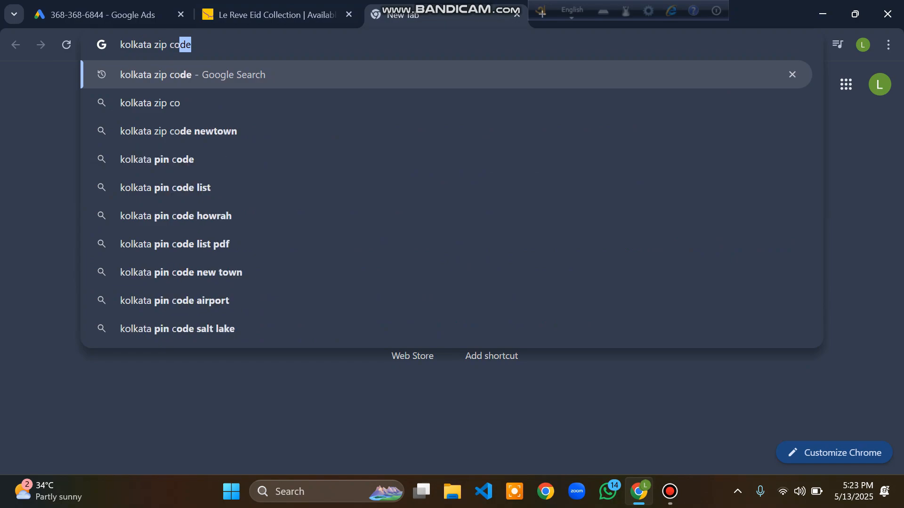
type("de")
key("Return")
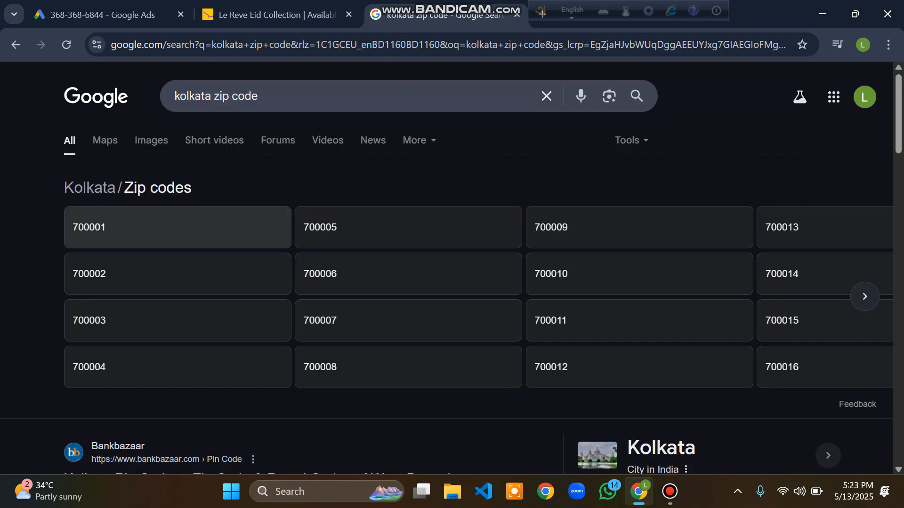
Step: Return to the payments profile form and set the pin code to 700001
left_click(117, 15)
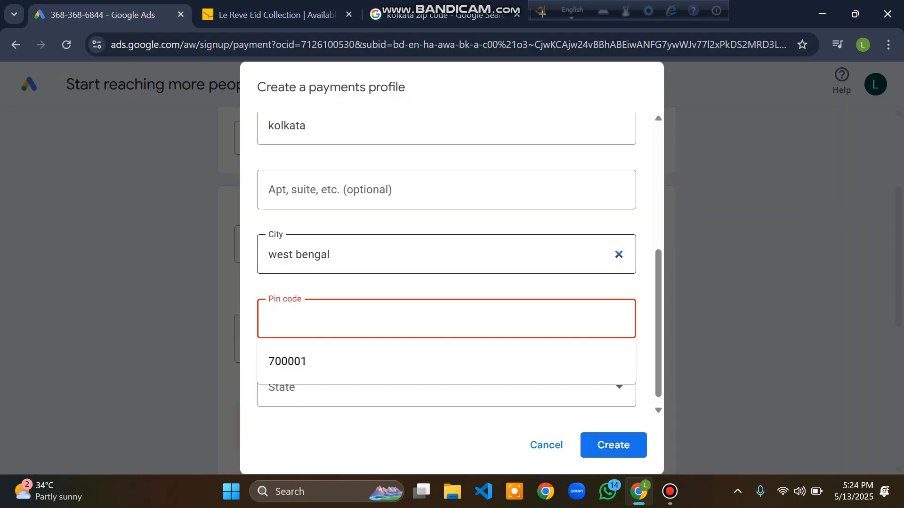
key("Down")
key("Return")
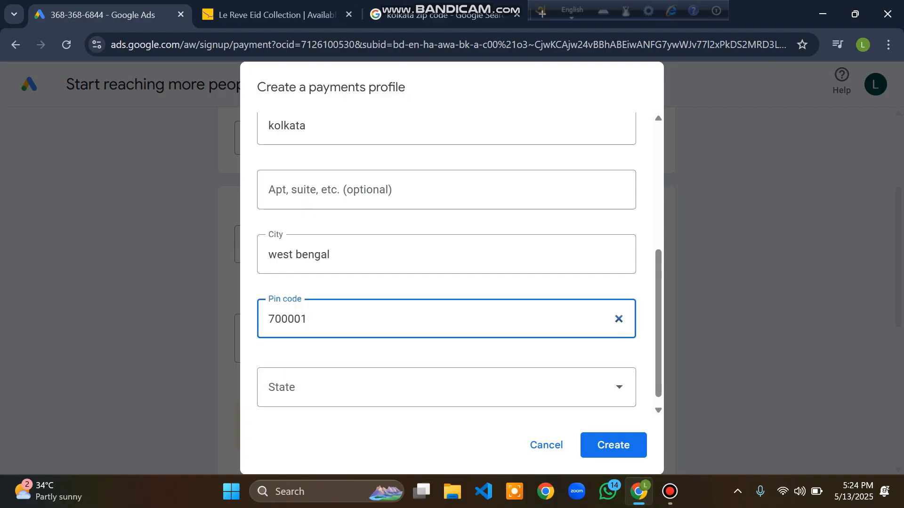
Step: Choose West Bengal as the state and create the payments profile
key("Tab")
key("Down")
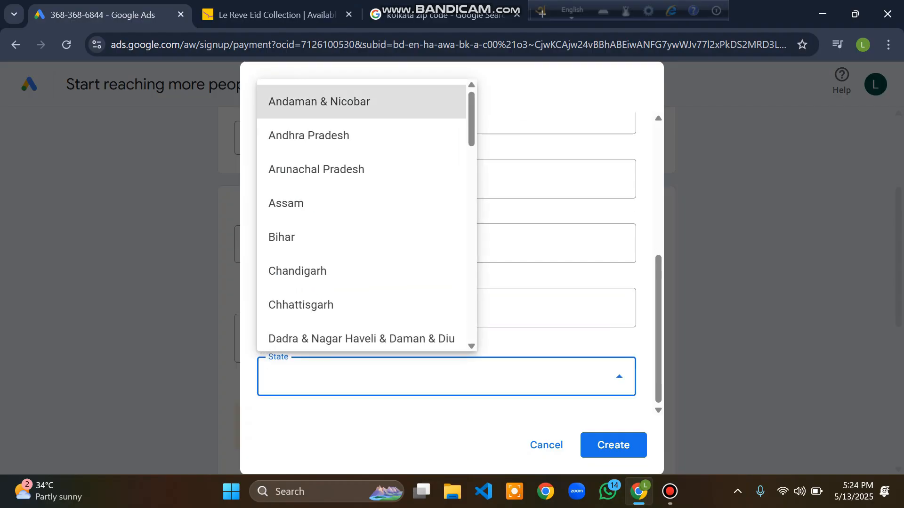
key("w")
key("Return")
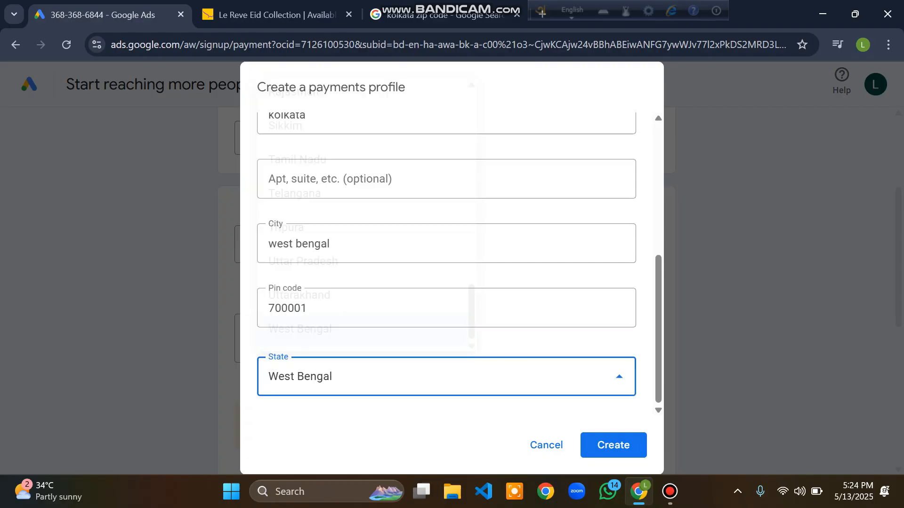
key("Tab")
key("Return")
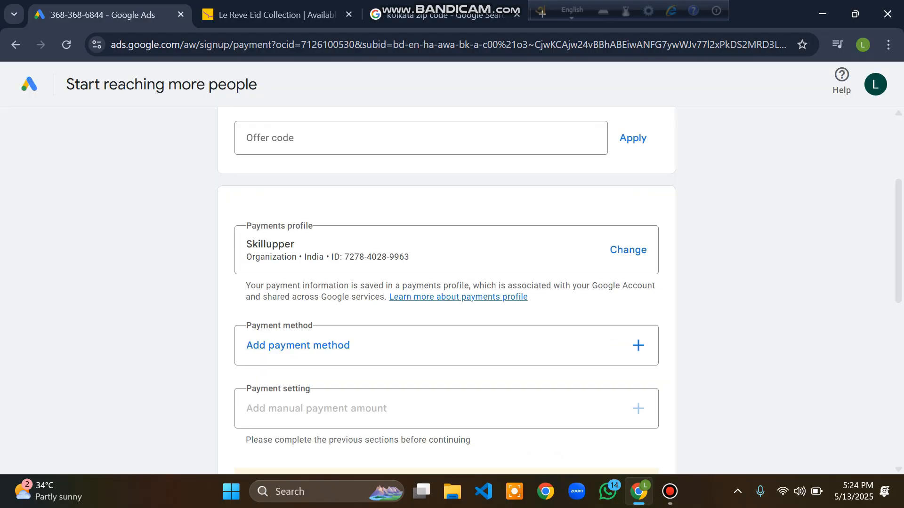
Step: Add Pay with Bank transfer as the payment method
scroll(446, 291, "down", 1)
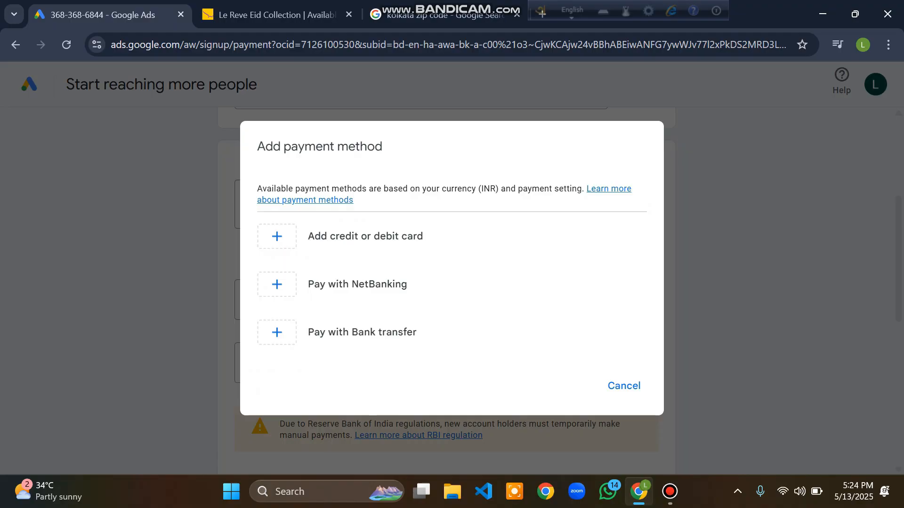
left_click(362, 333)
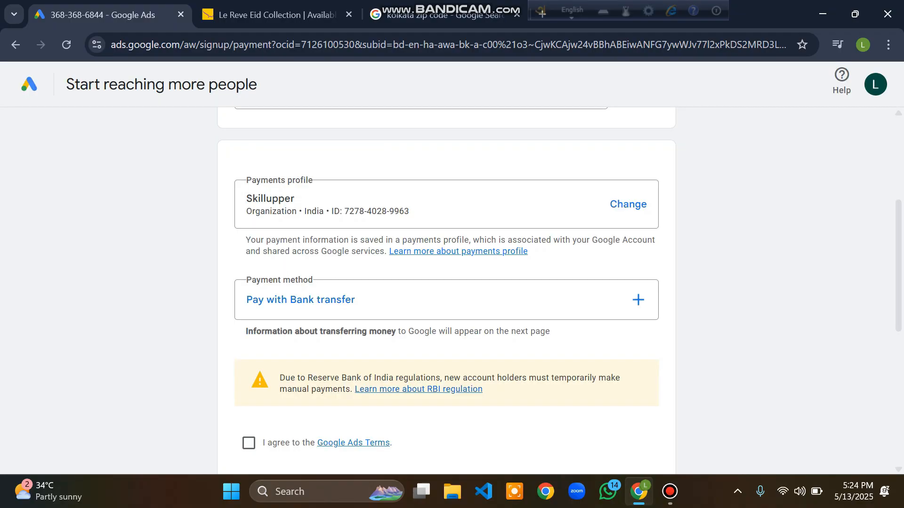
Step: Agree to the Google Ads Terms and decline personalized guidance from an account strategist
scroll(446, 282, "down", 3)
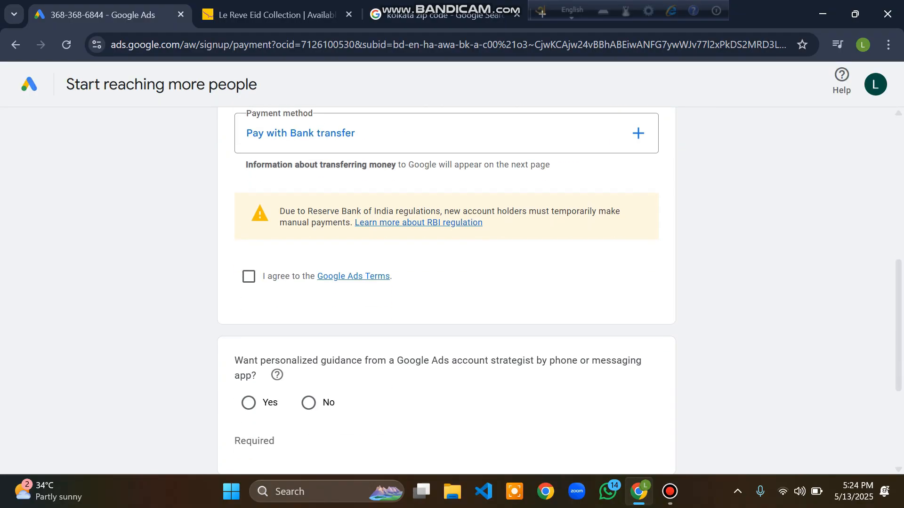
left_click(248, 276)
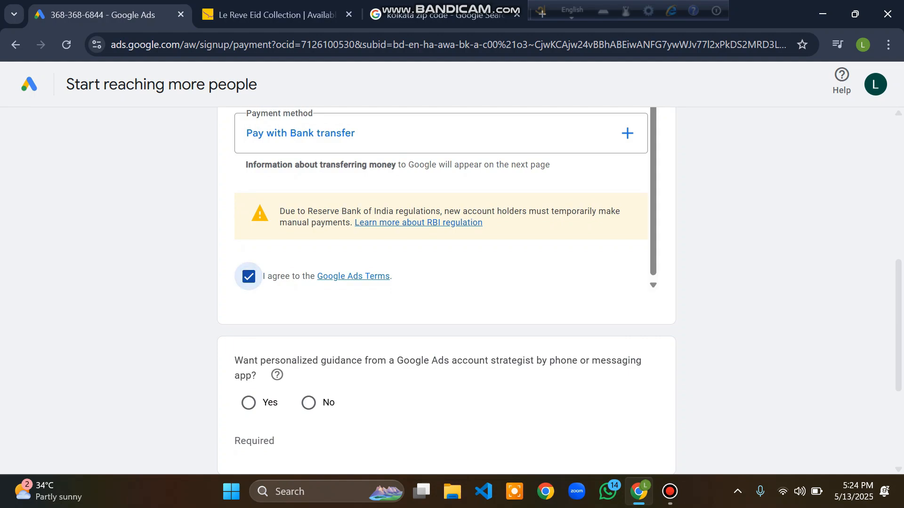
scroll(248, 276, "down", 2)
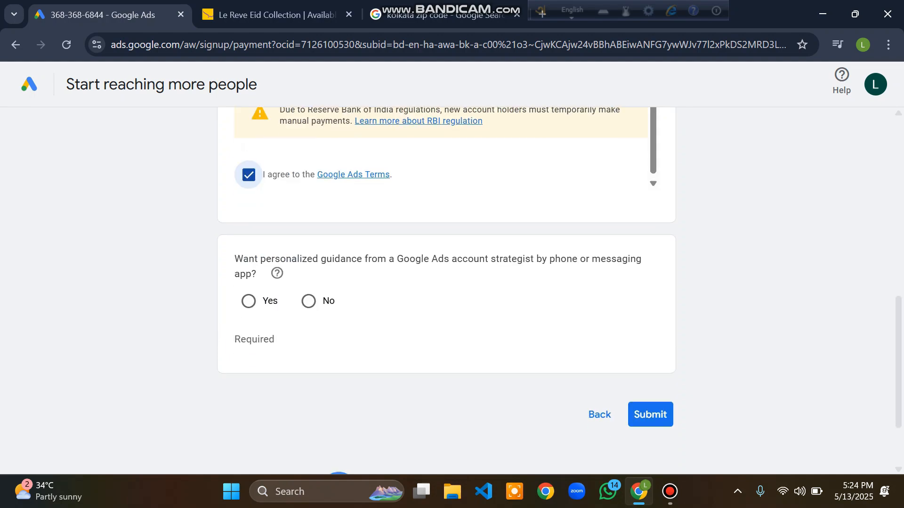
left_click(308, 302)
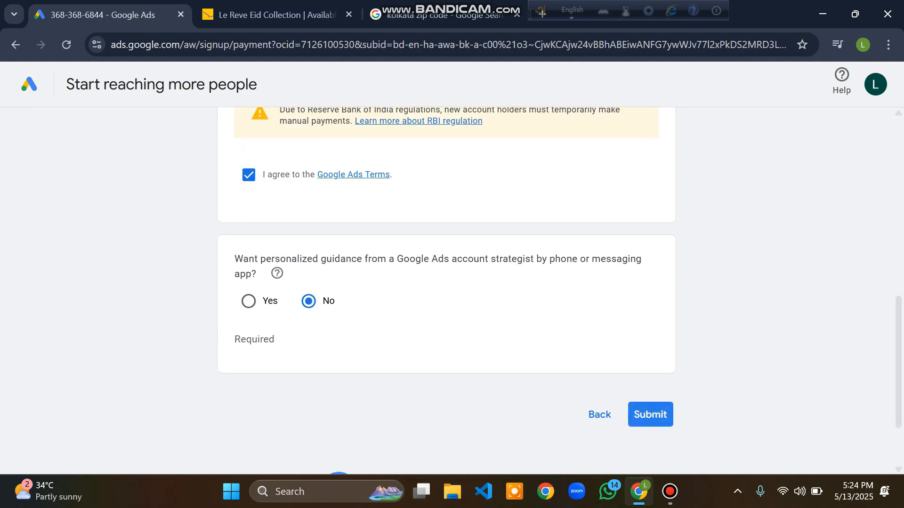
Step: Submit the account and payment settings and complete the bank transfer information dialog
left_click(650, 414)
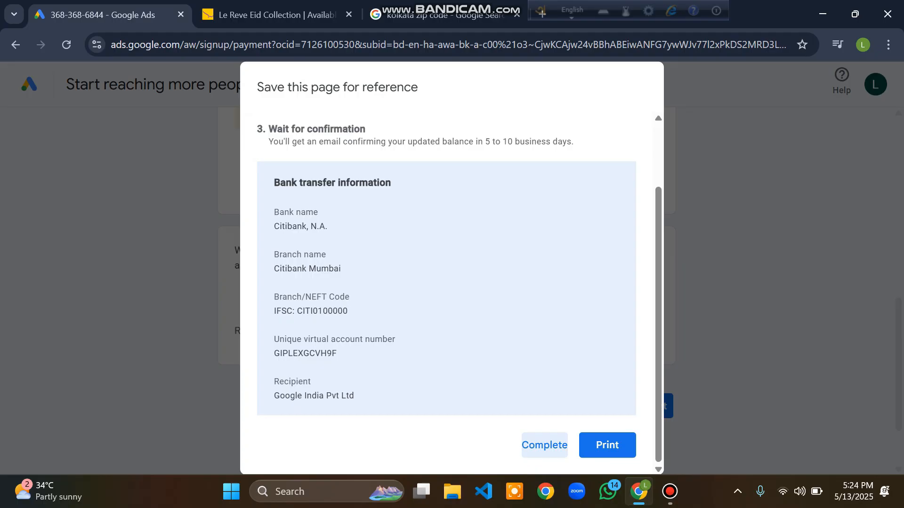
left_click(544, 445)
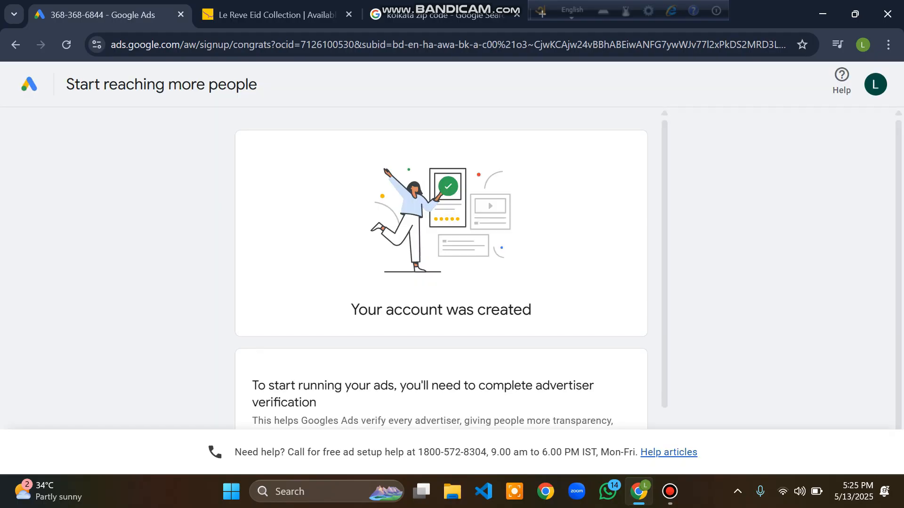
left_click_drag(350, 310, 532, 310)
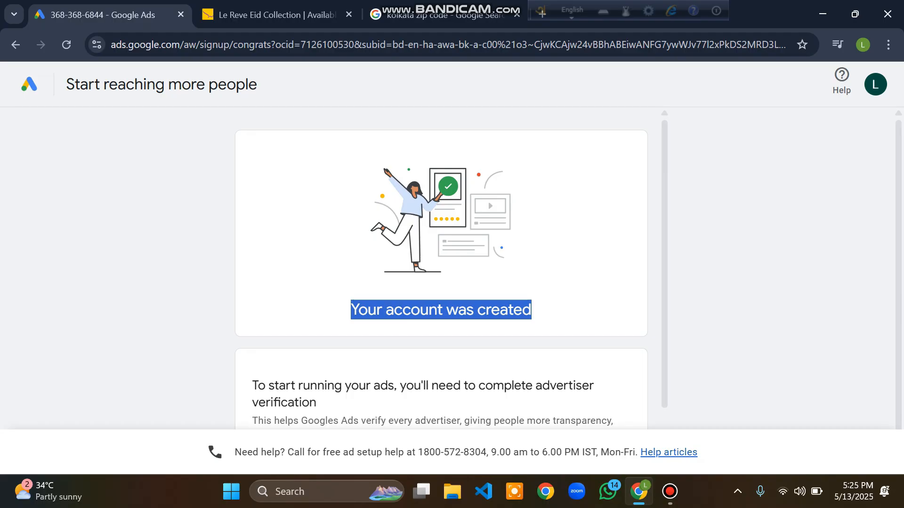
left_click(537, 312)
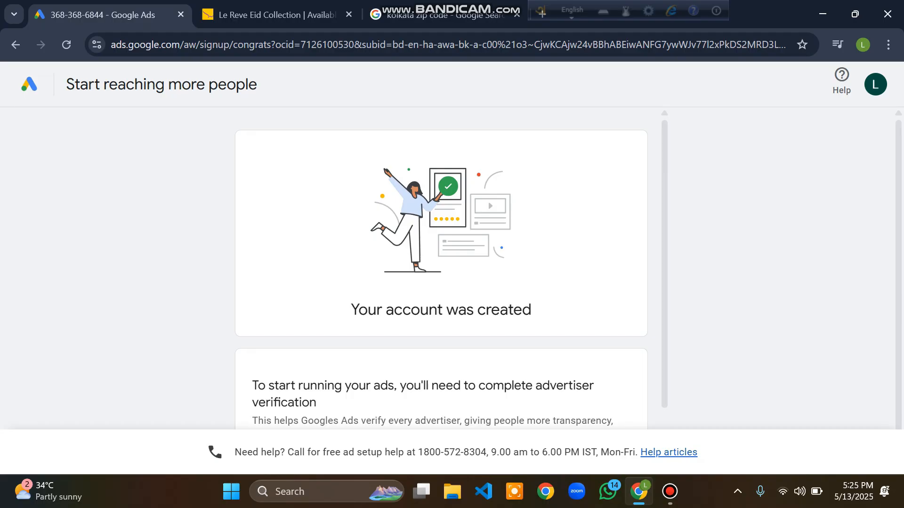
scroll(441, 268, "down", 2)
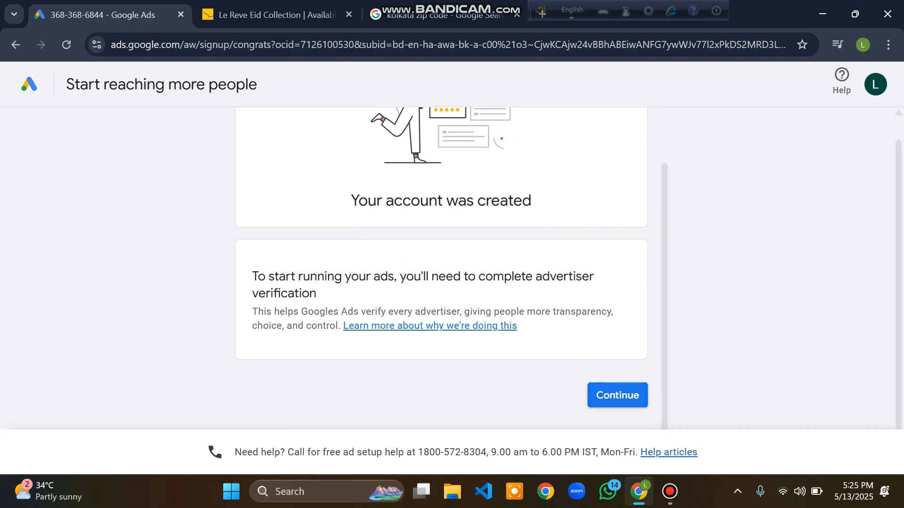
Step: Start advertiser verification and answer that the organization is not an advertising agency
left_click(617, 395)
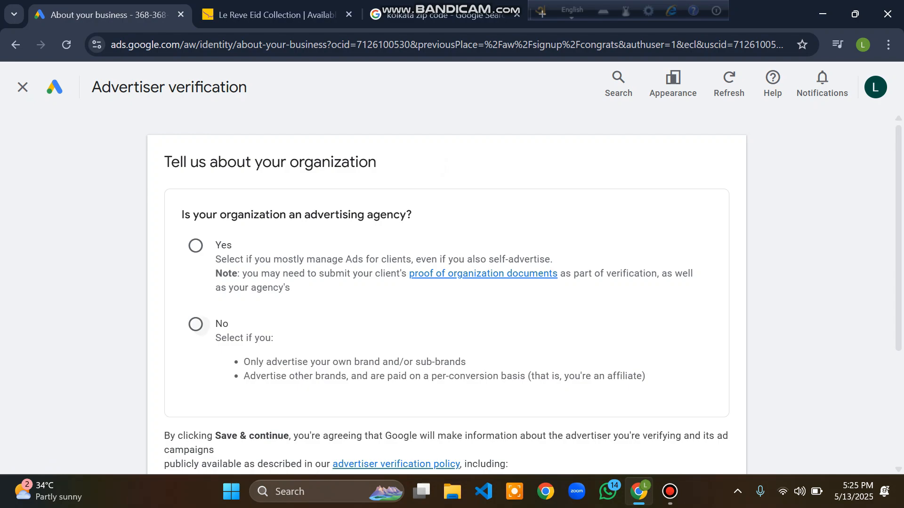
left_click(195, 324)
scroll(446, 293, "down", 3)
scroll(532, 291, "down", 1)
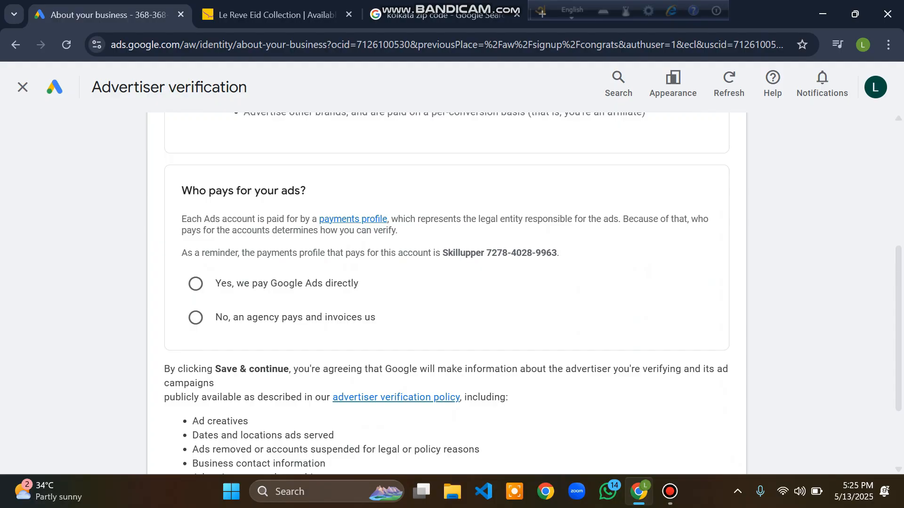
Step: State that you pay Google Ads directly and save the advertiser verification answers
left_click(195, 284)
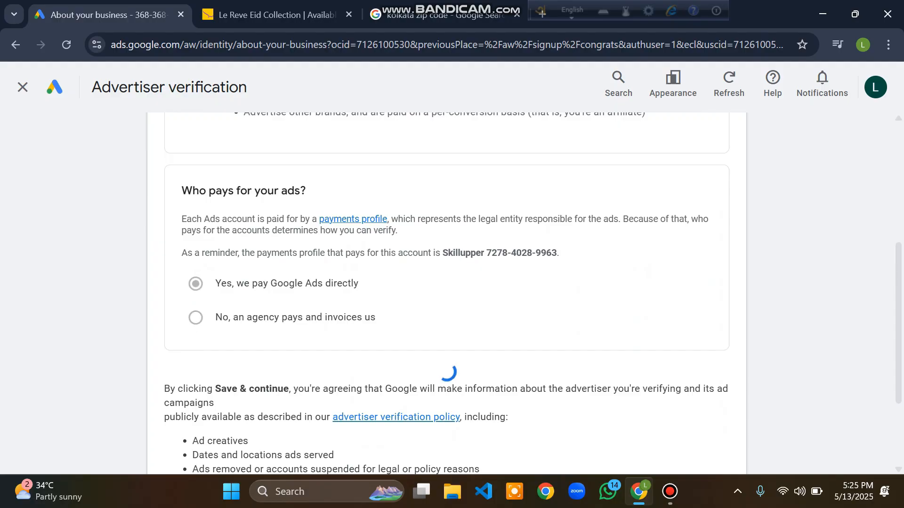
scroll(446, 293, "down", 3)
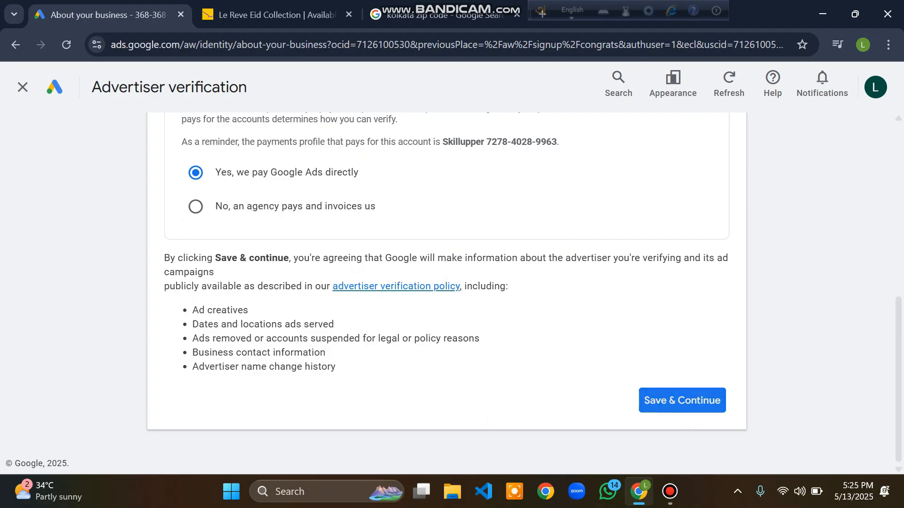
left_click(682, 401)
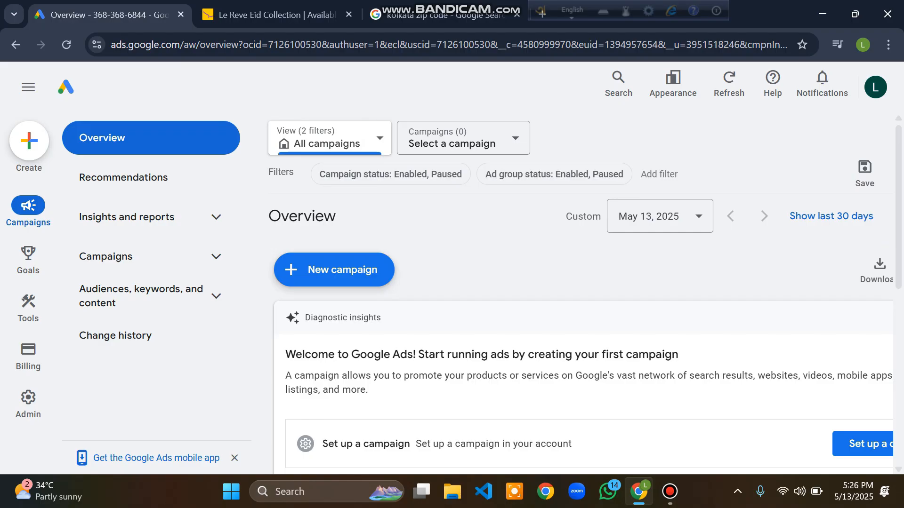
Step: Open the account's Account settings under Admin and review the listed settings
mouse_move(28, 402)
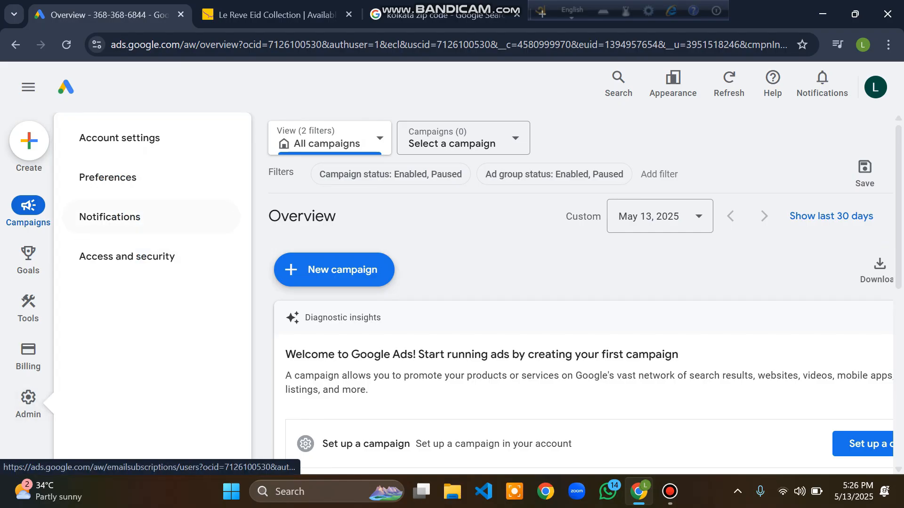
left_click(120, 137)
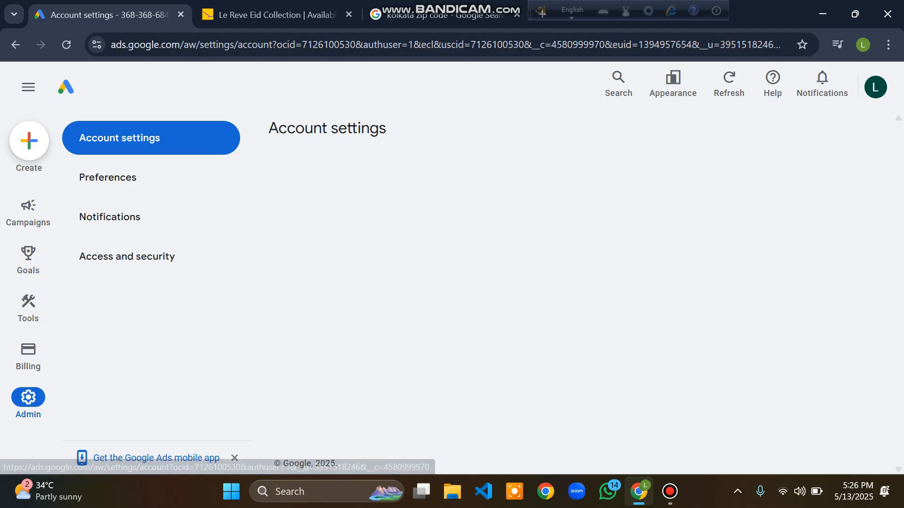
scroll(581, 302, "down", 1)
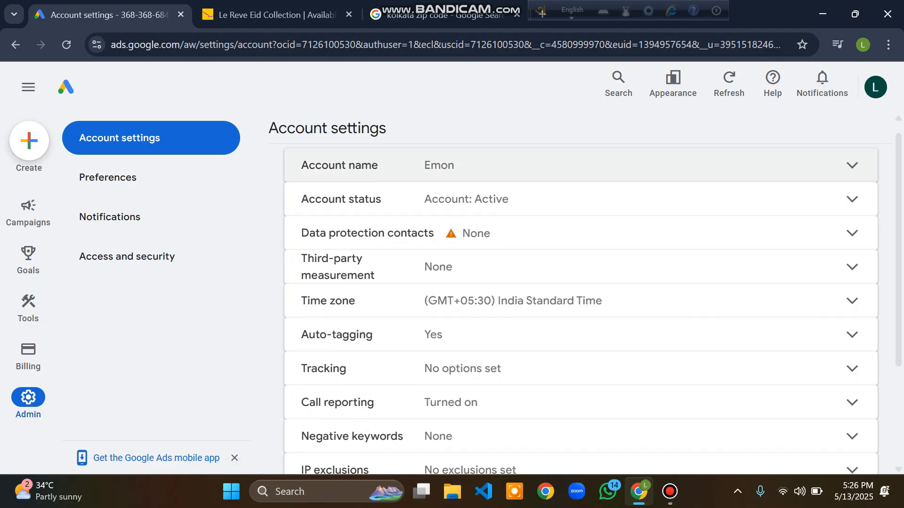